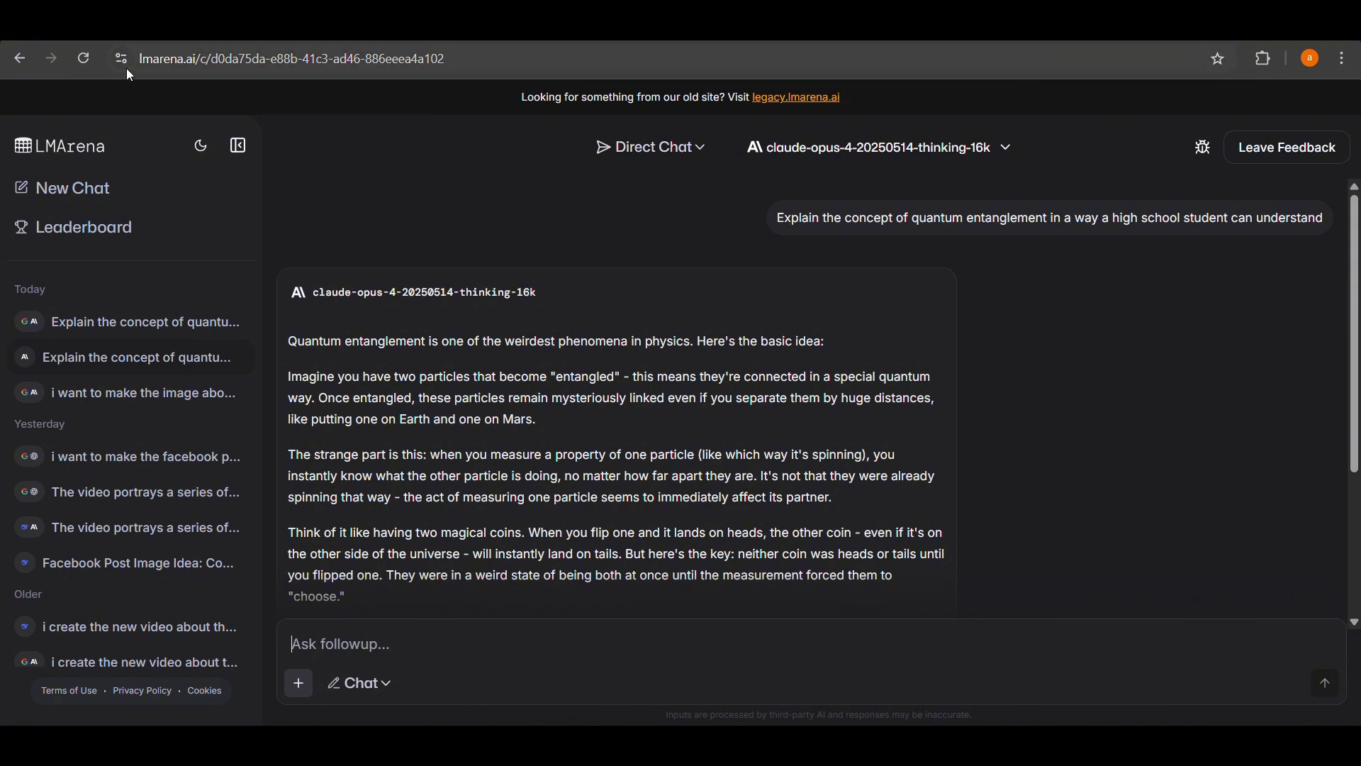
- Look over the chat modes available for the current conversation, keeping Direct Chat
click(156, 68)
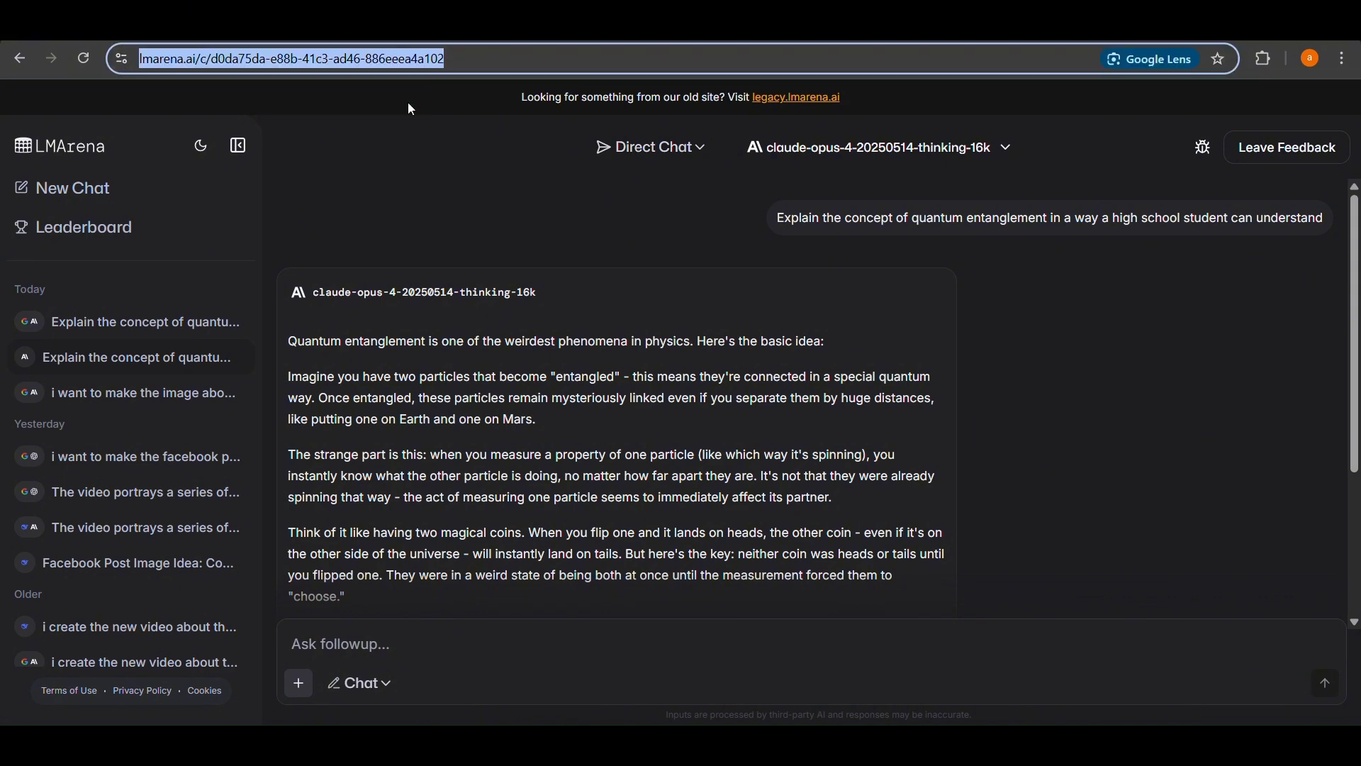
click(407, 102)
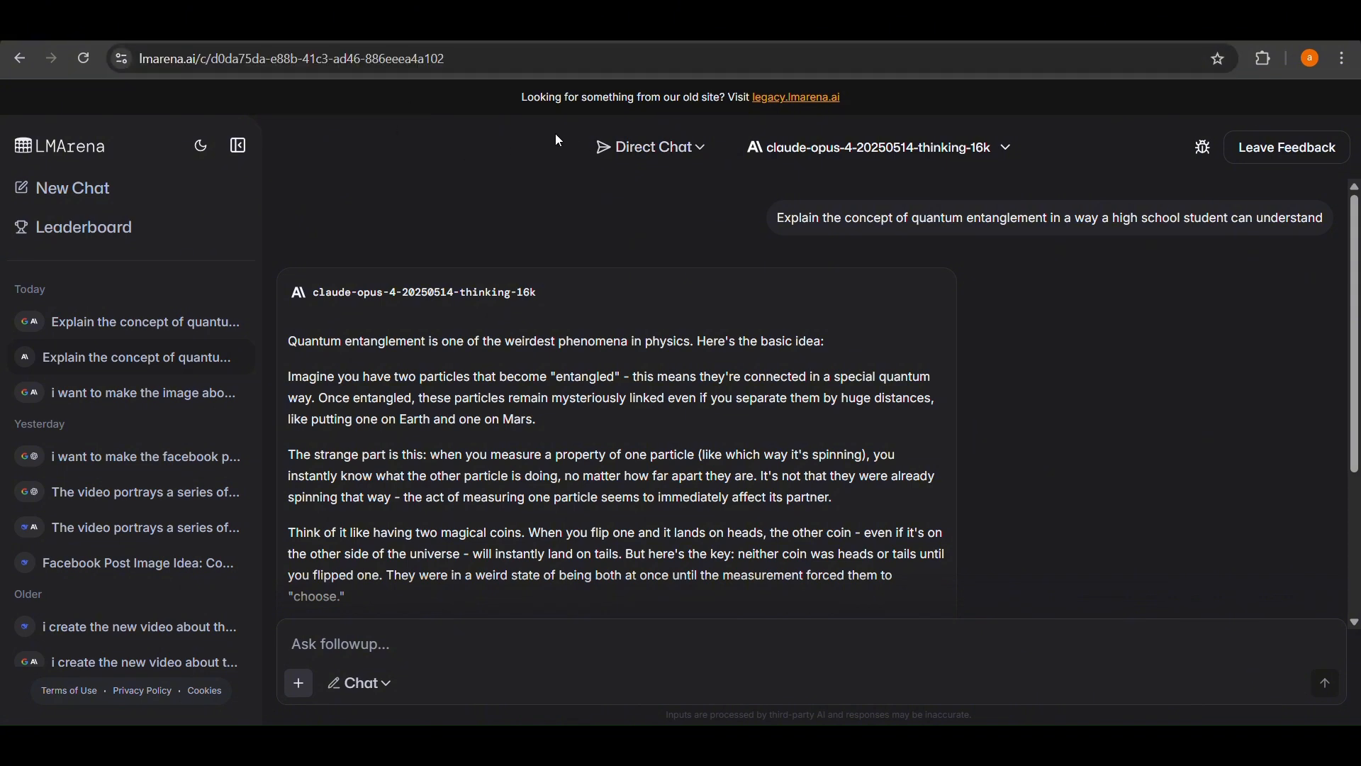
click(685, 151)
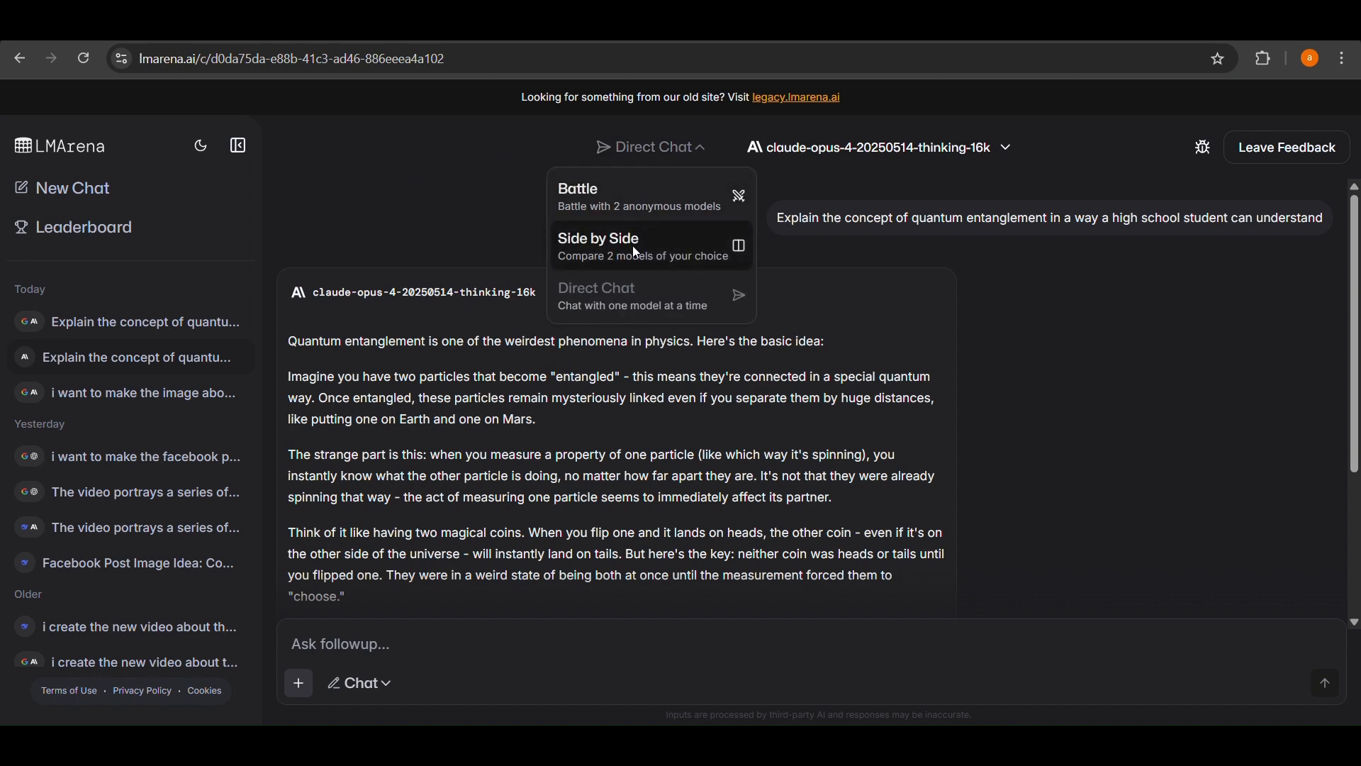
click(585, 292)
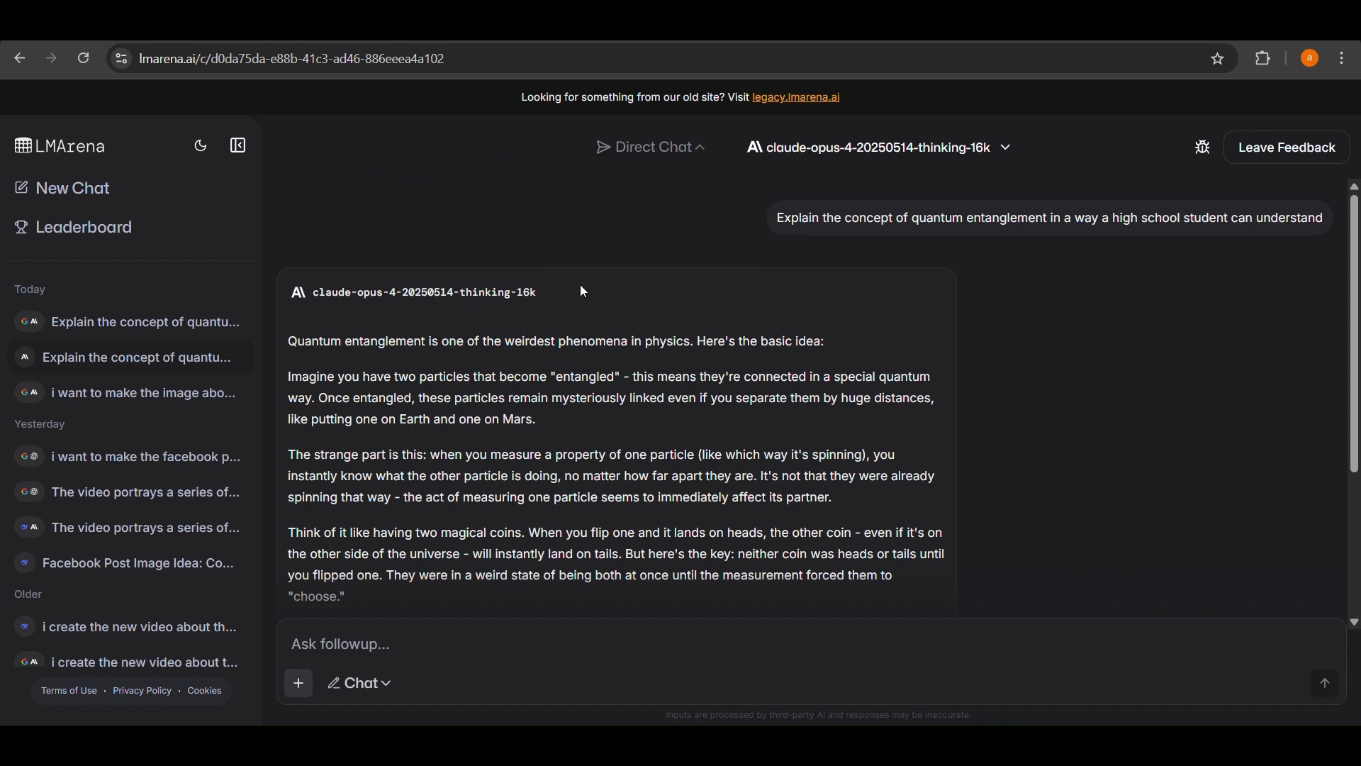
- Search the model list for "cl" and close it without changing the model
click(812, 152)
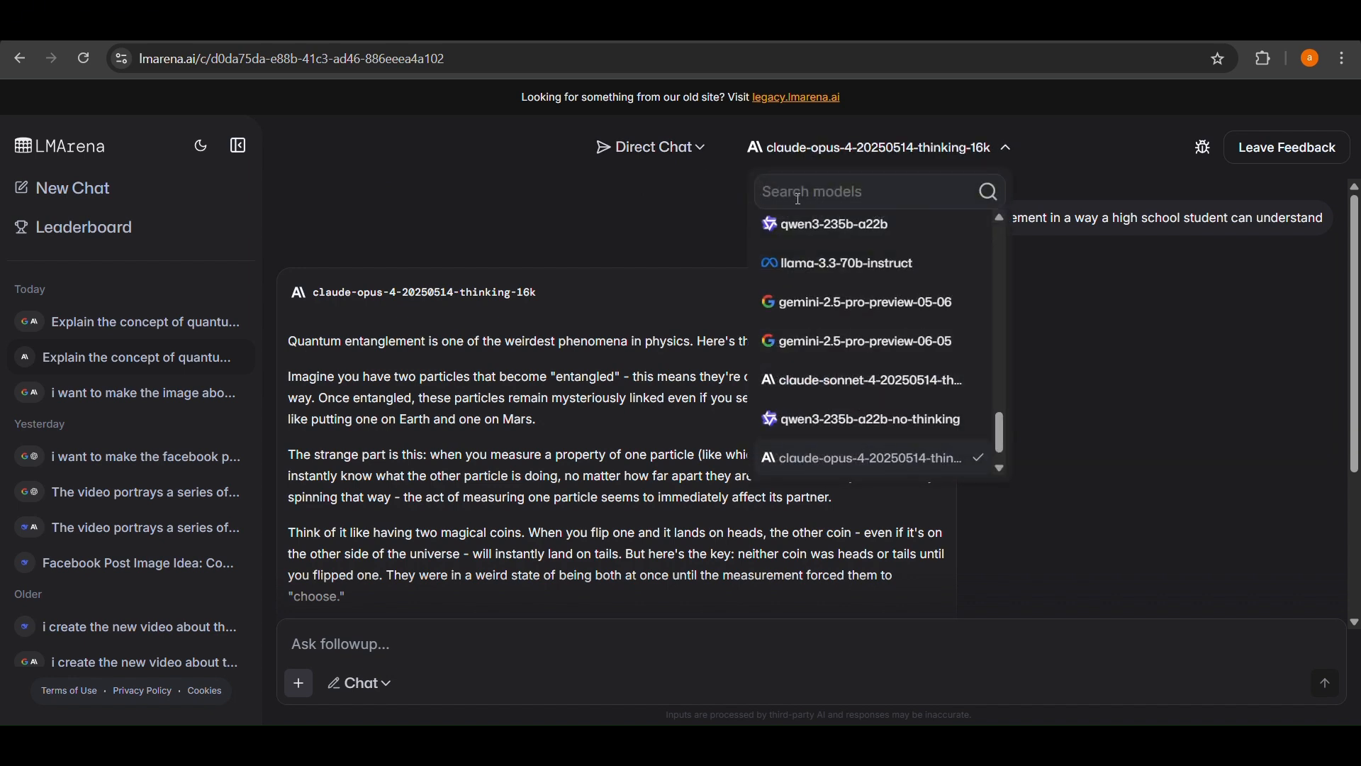
text(v)
key(BackSpace)
text(cl)
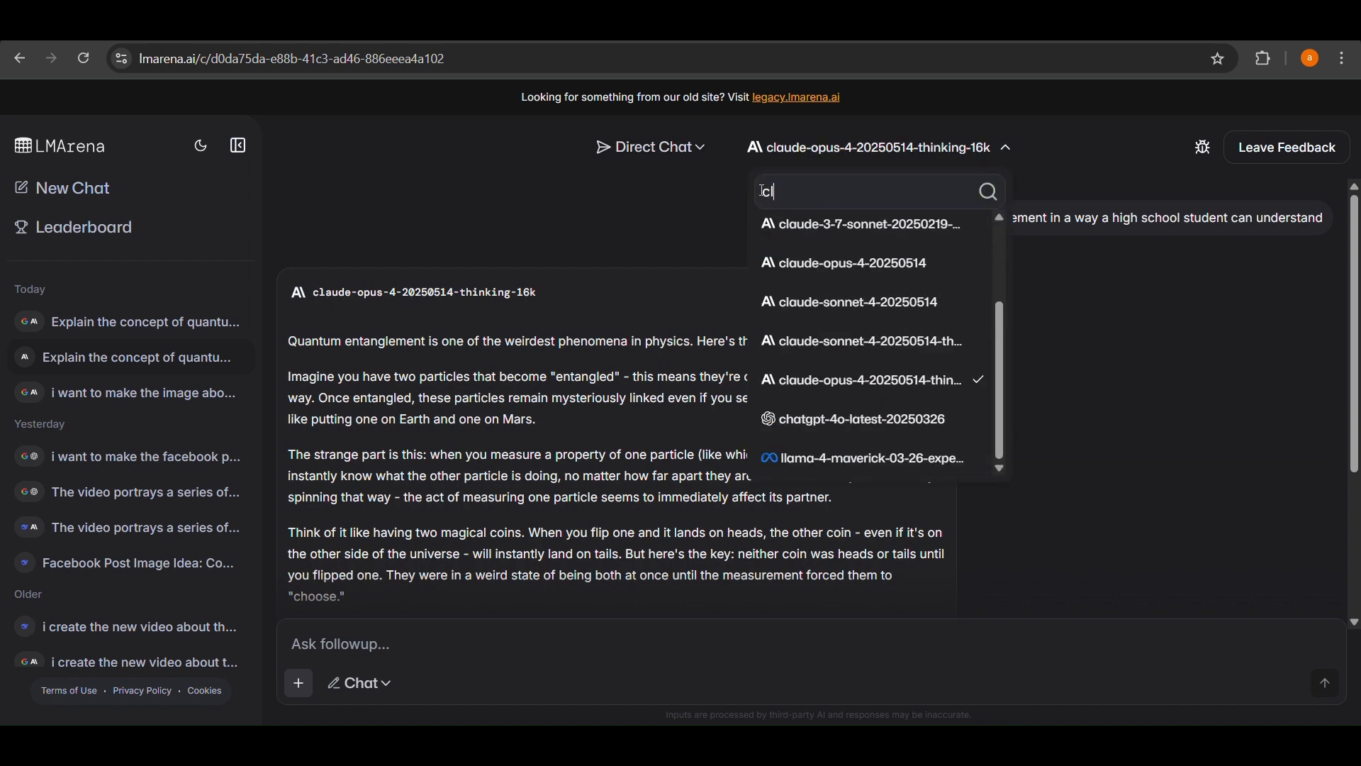
click(614, 202)
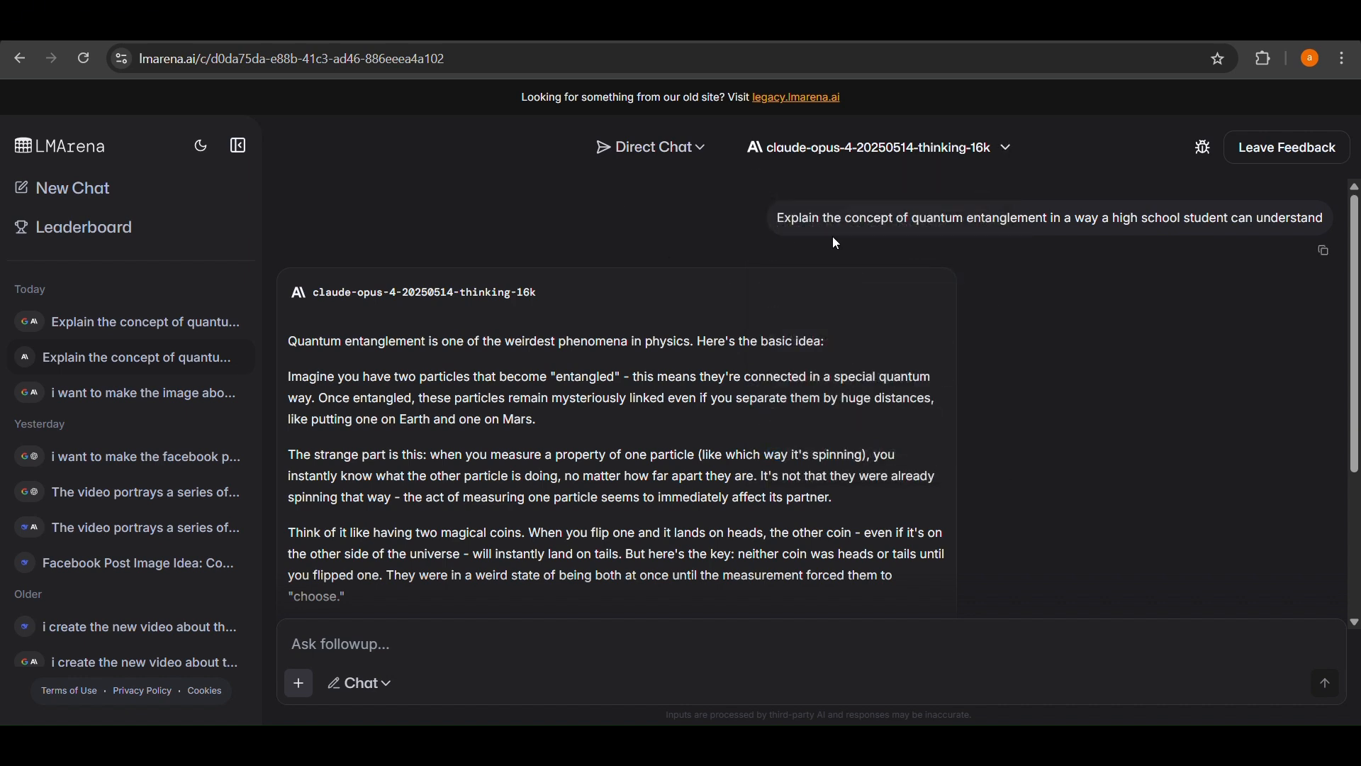
- Read the quantum entanglement prompt and the full answer from claude-opus-4-20250514-thinking-16k
drag(783, 218, 1285, 211)
click(739, 221)
scroll(440, 319, down, 3)
scroll(441, 320, up, 3)
drag(294, 334, 861, 504)
click(1028, 435)
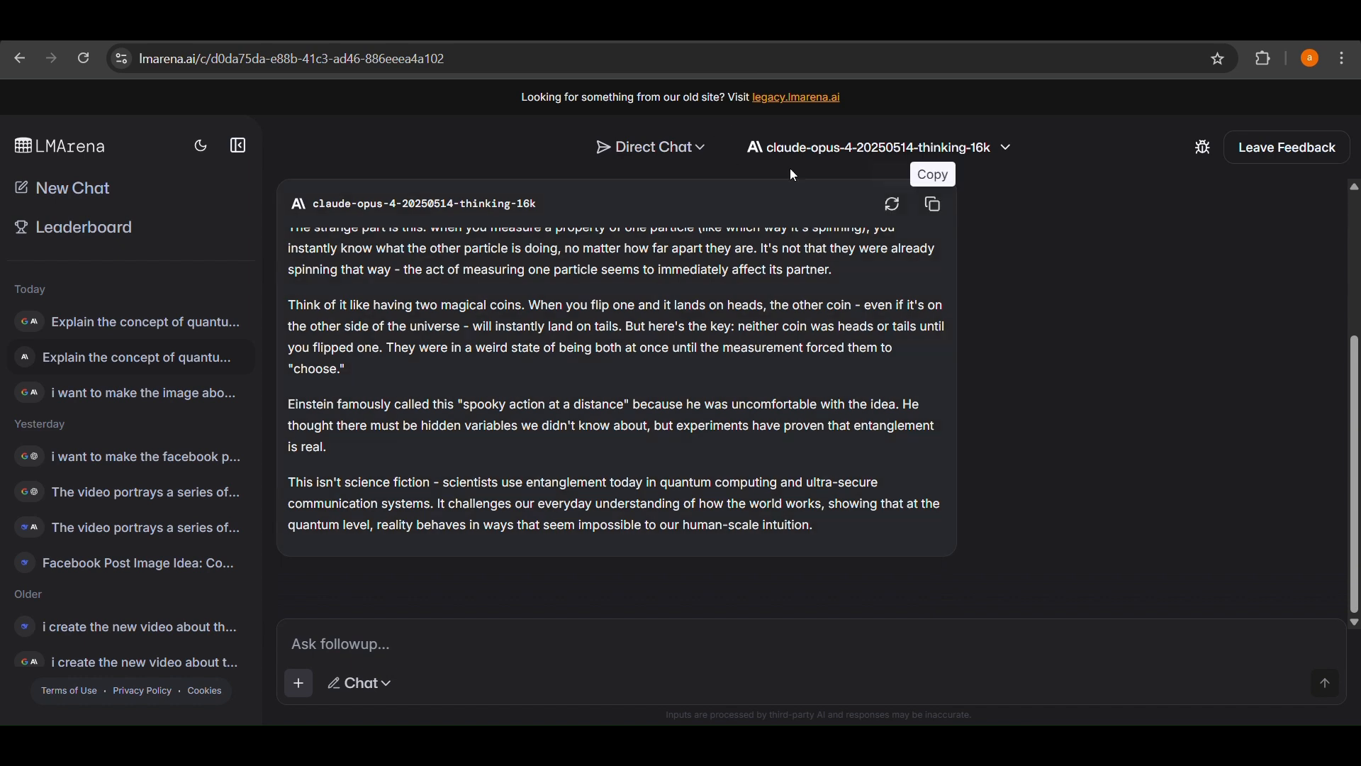
- Browse the models available for direct chat, keep the current one and return to the start of the conversation
click(636, 148)
click(1030, 274)
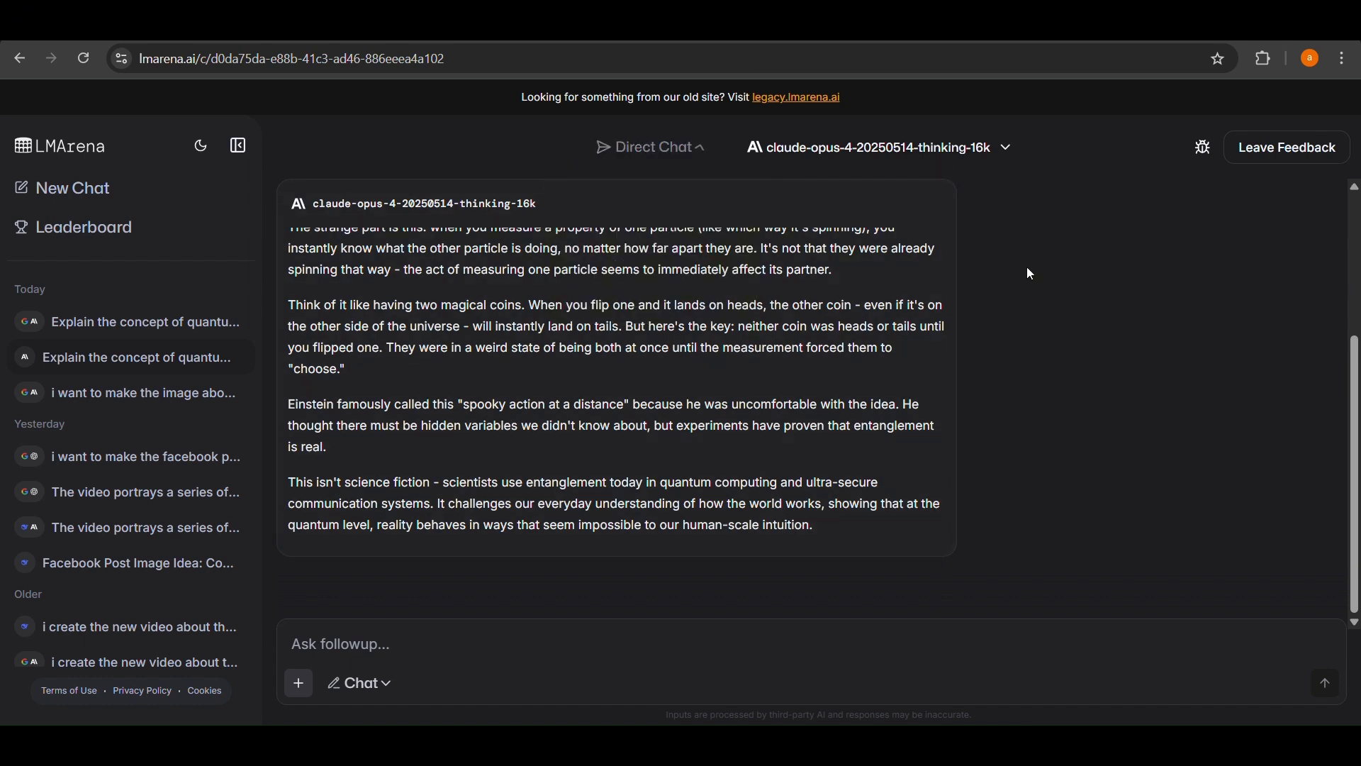
click(957, 159)
scroll(880, 297, down, 1)
scroll(879, 309, down, 3)
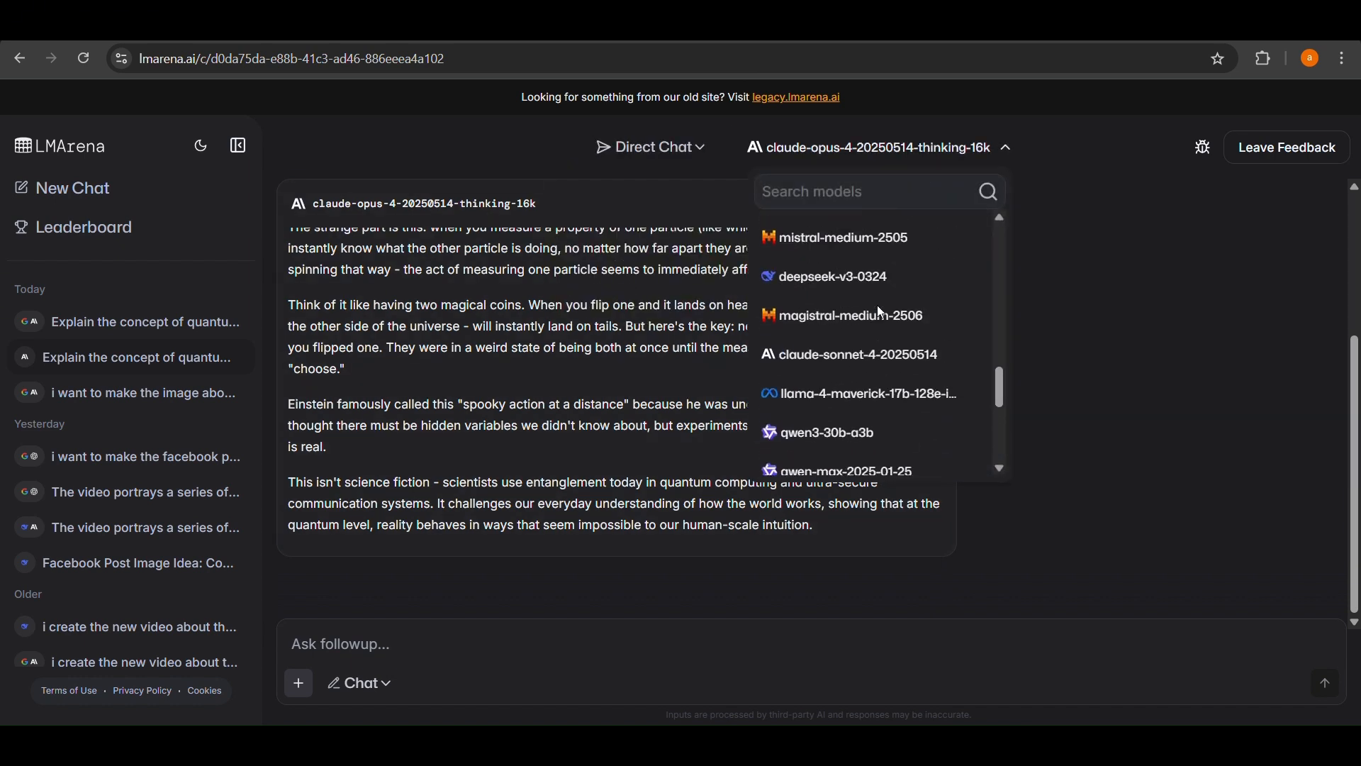
scroll(879, 312, up, 10)
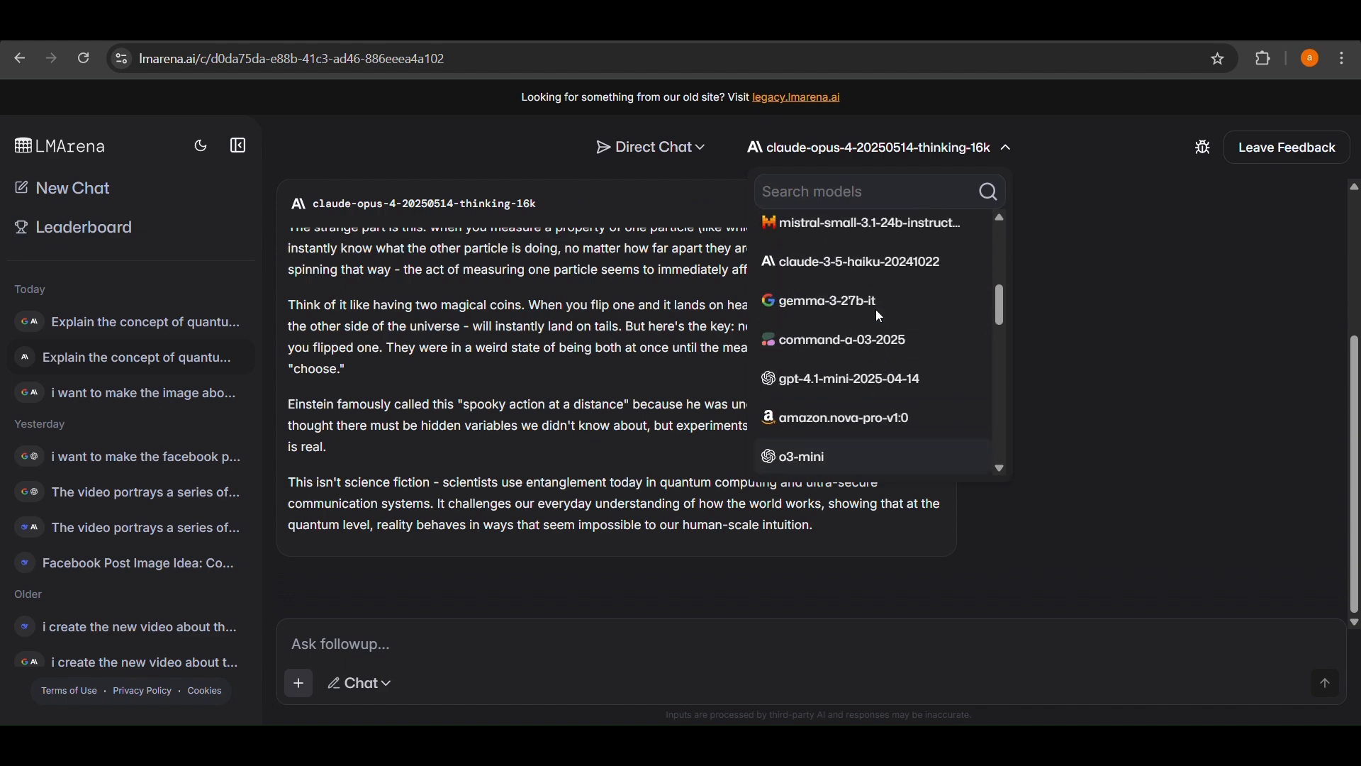
scroll(879, 314, up, 6)
click(1070, 322)
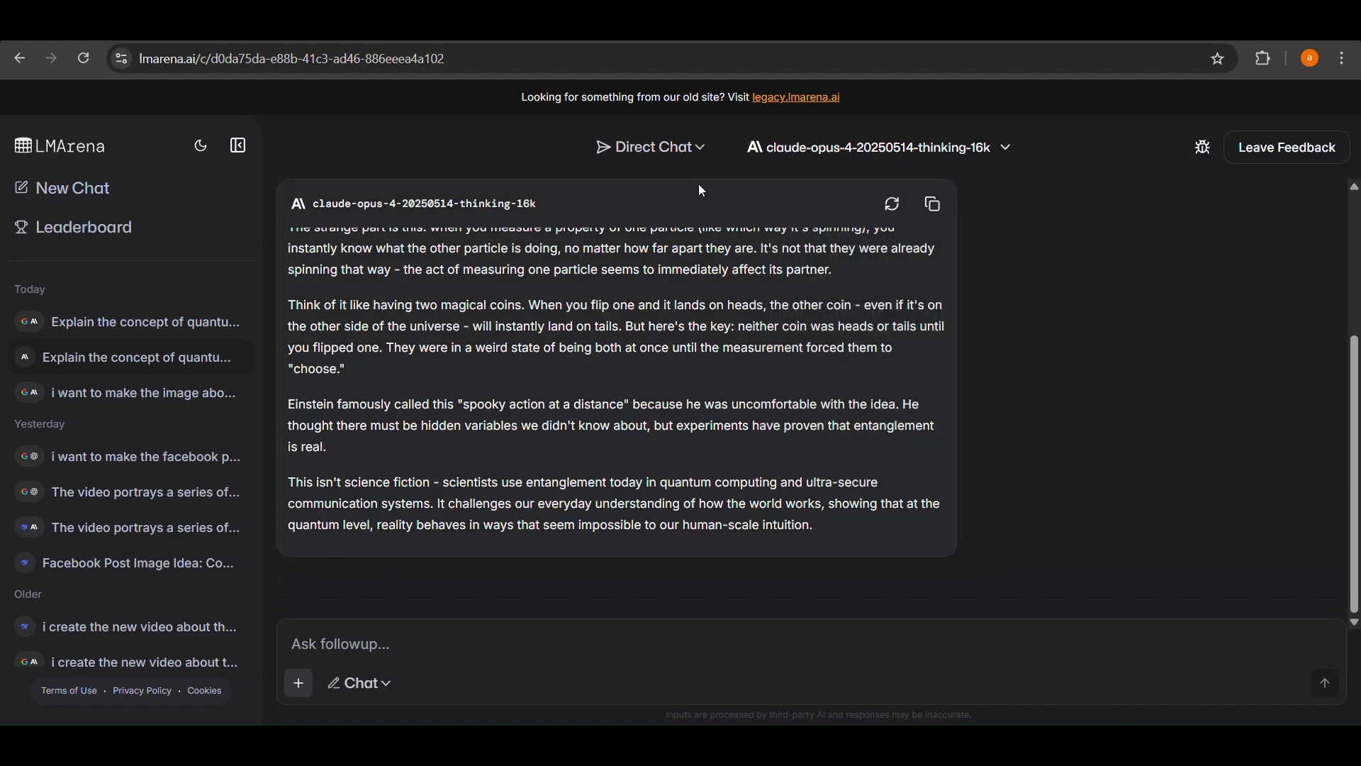
scroll(678, 401, up, 3)
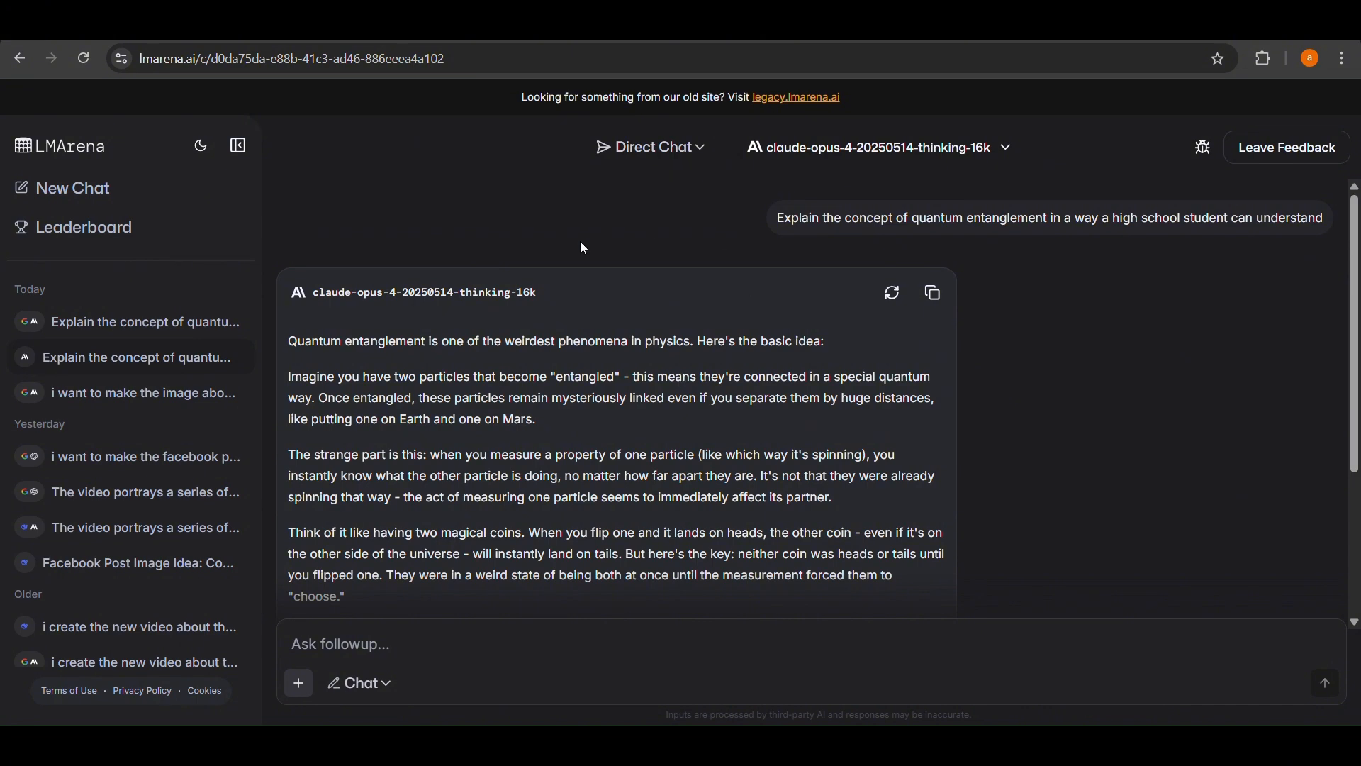
- Open today's side-by-side conversation on quantum entanglement and browse the models available for each of its two sides
click(134, 323)
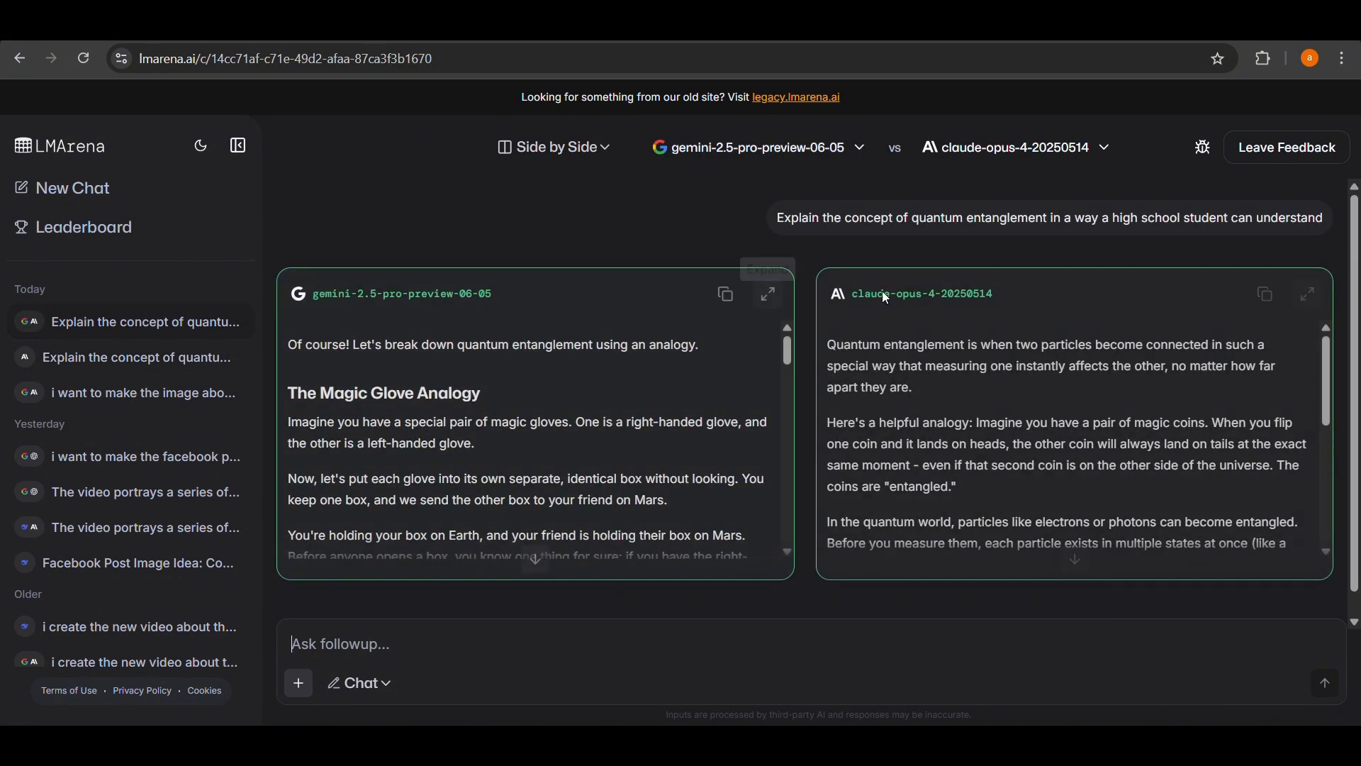
scroll(572, 410, down, 10)
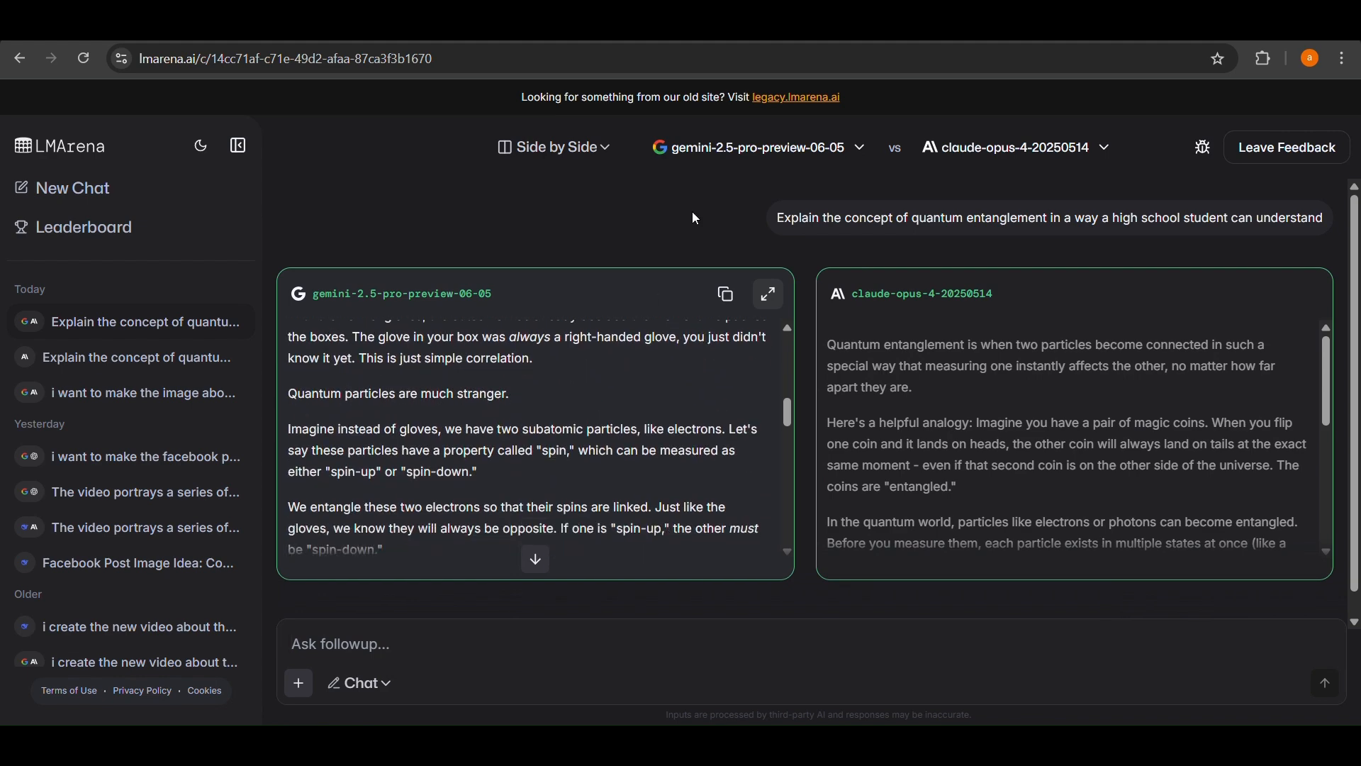
click(730, 148)
scroll(712, 382, up, 5)
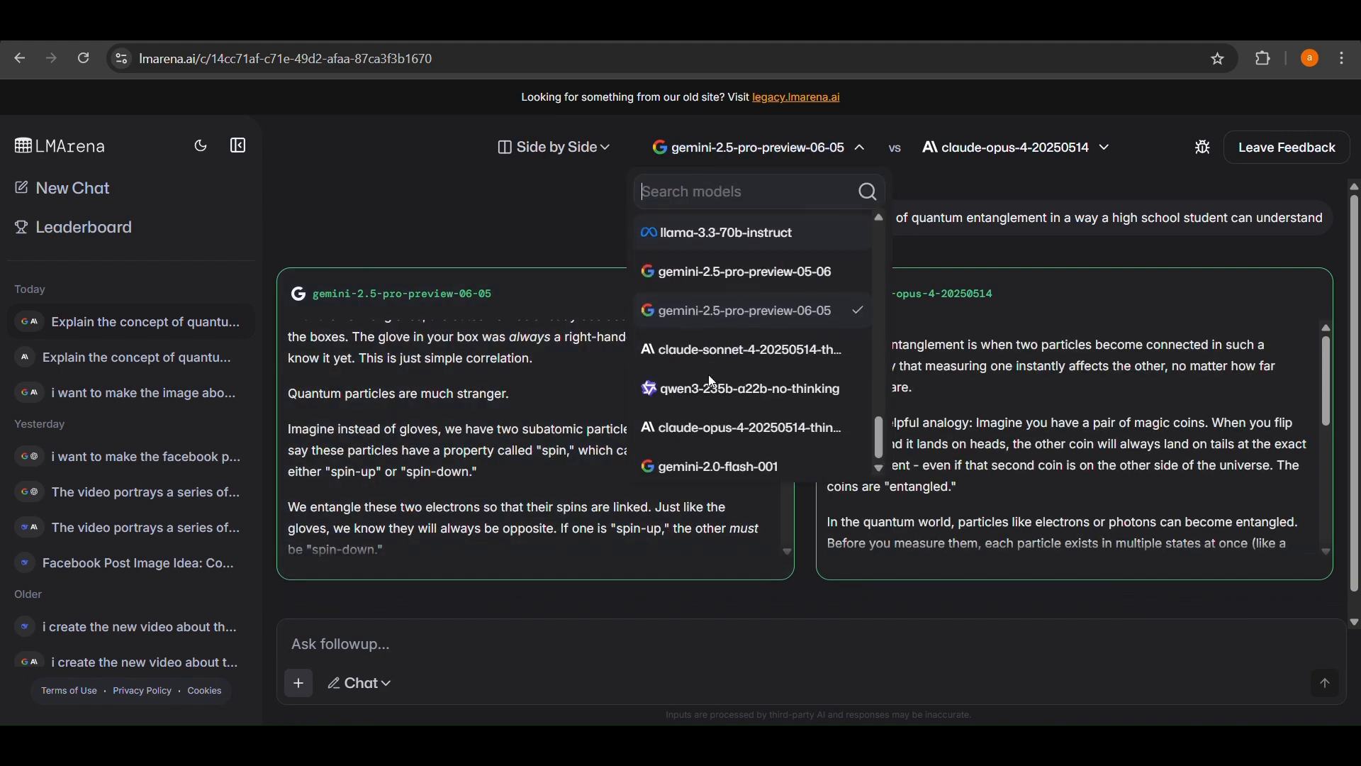
scroll(705, 337, down, 5)
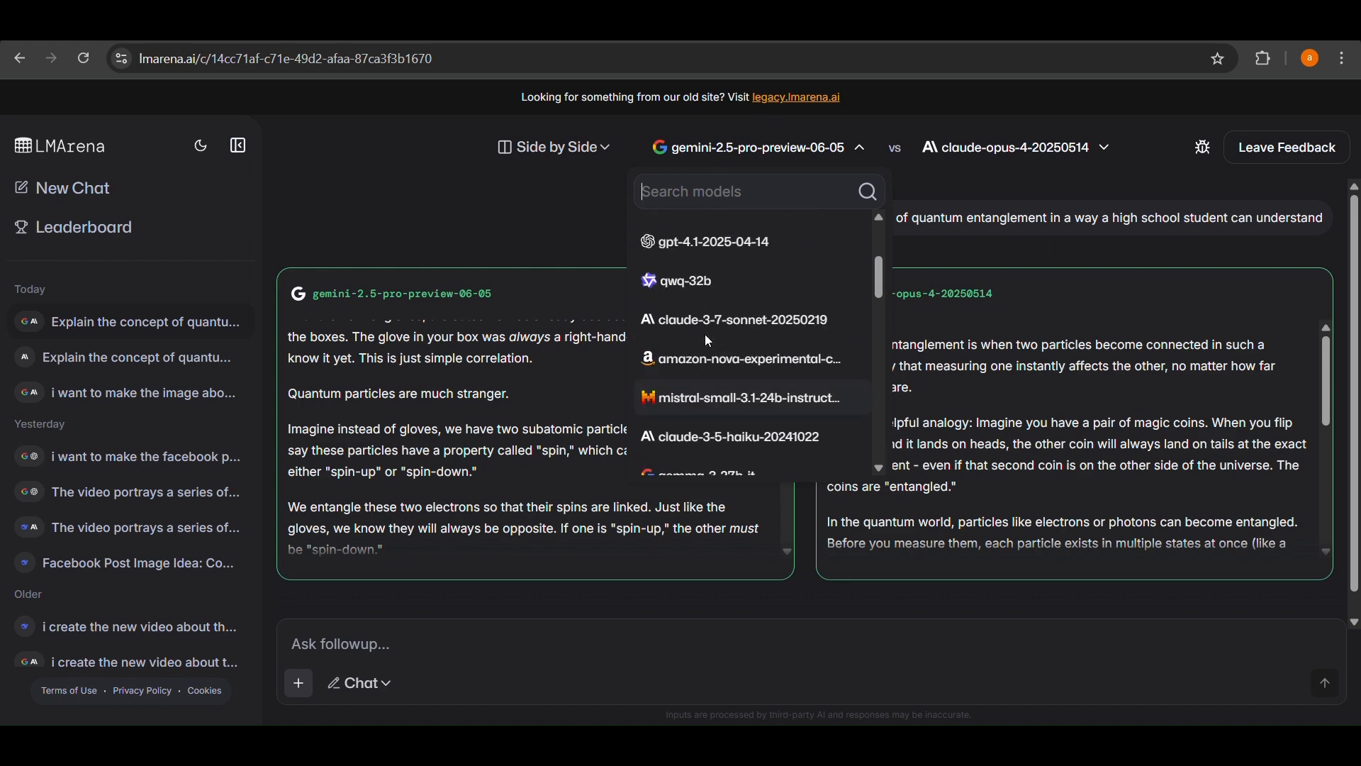
scroll(704, 337, up, 5)
scroll(706, 343, down, 5)
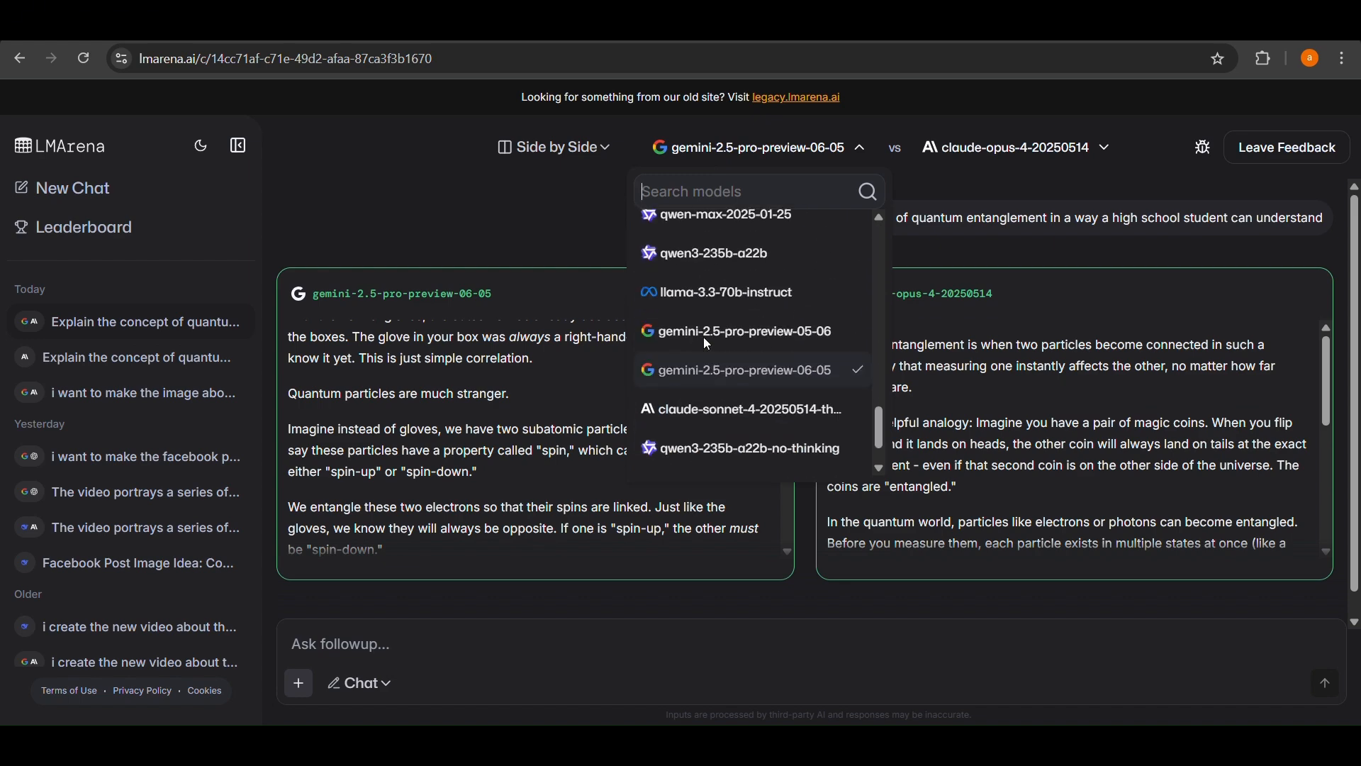
click(985, 153)
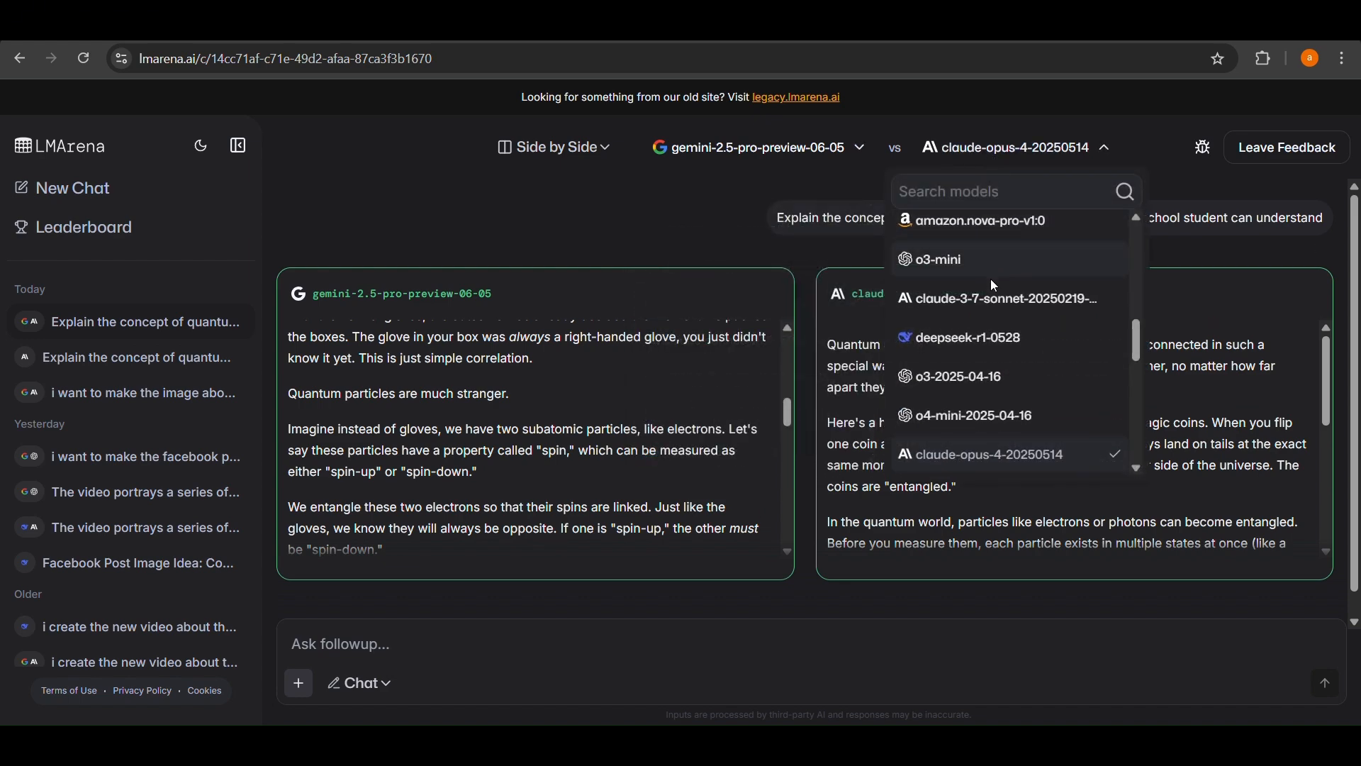
scroll(989, 280, down, 10)
scroll(988, 279, up, 3)
click(873, 209)
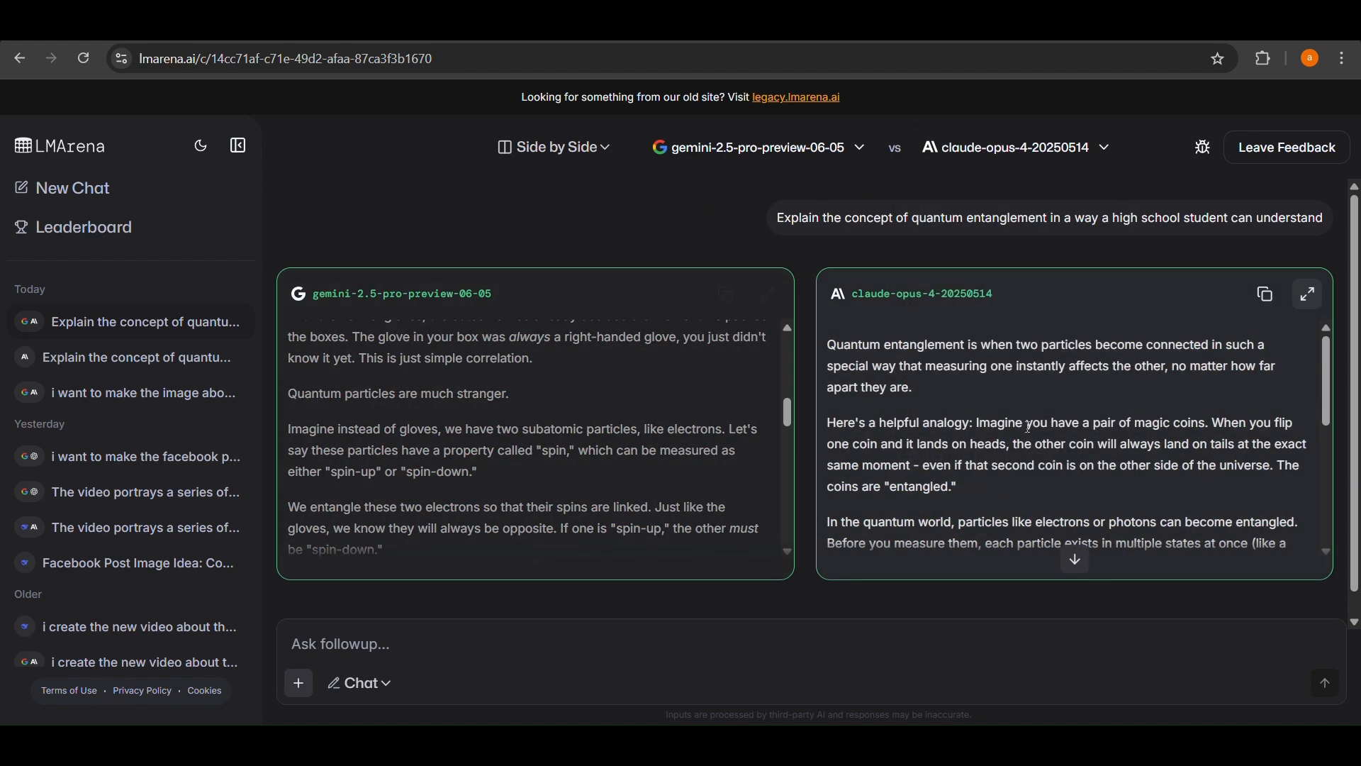
- Compare the gemini-2.5-pro-preview-06-05 and claude-opus-4-20250514 answers to the quantum entanglement prompt
scroll(1055, 394, down, 5)
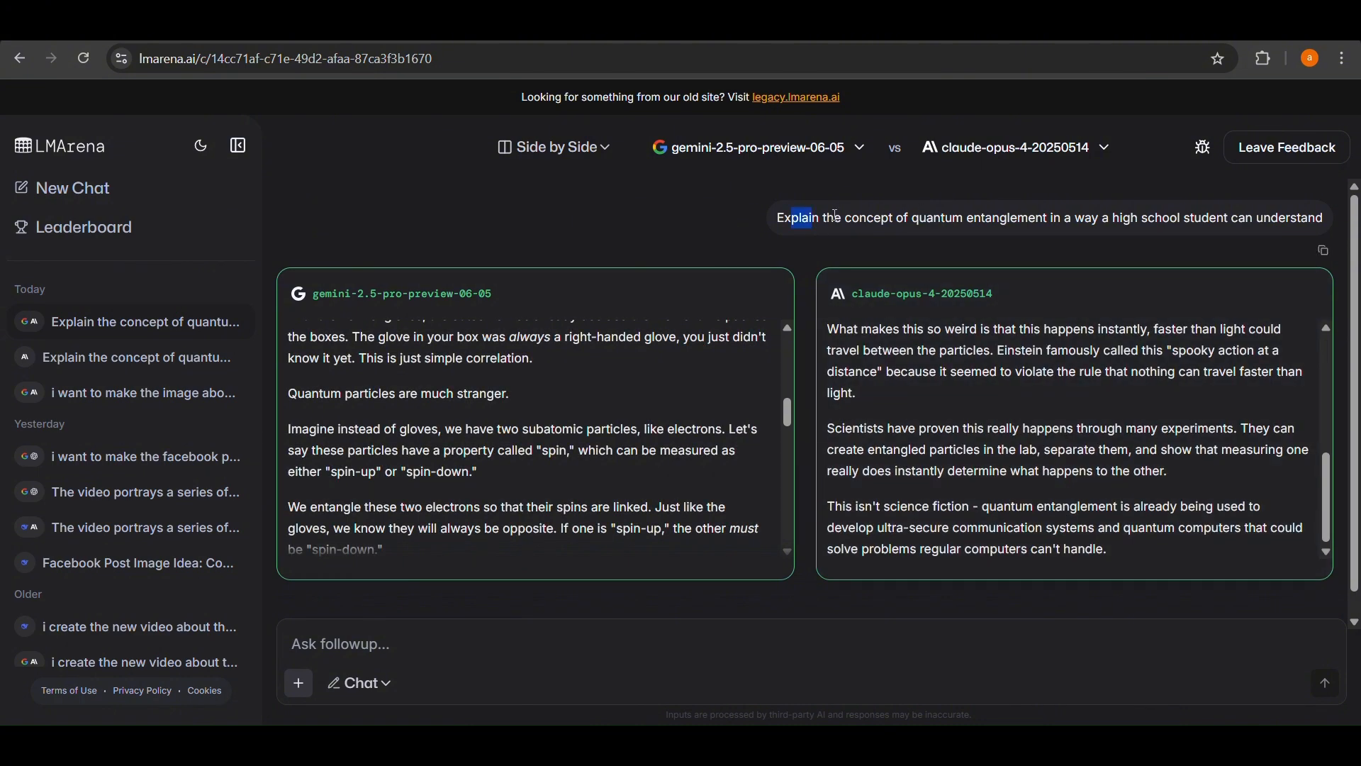
drag(837, 215, 1131, 186)
click(974, 363)
scroll(980, 380, up, 3)
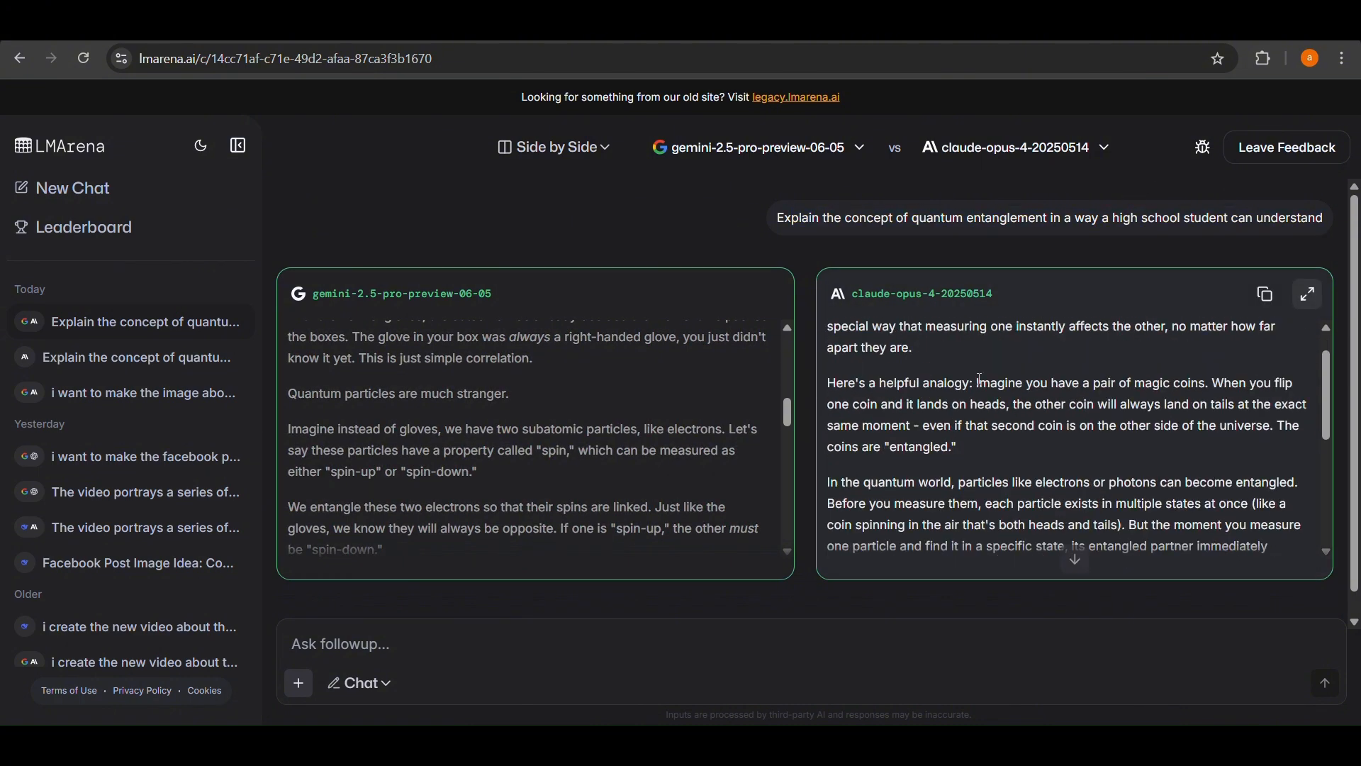
scroll(980, 380, up, 2)
scroll(607, 372, up, 10)
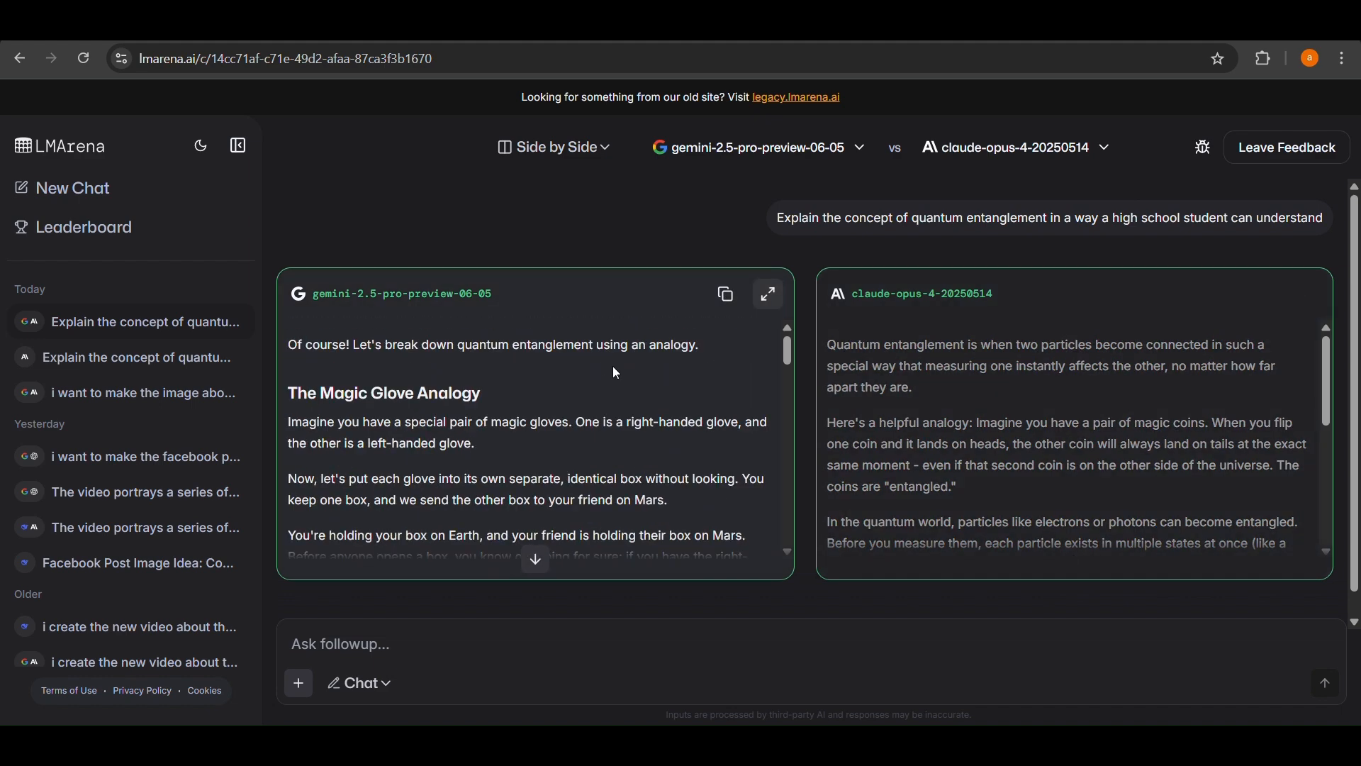
scroll(1005, 368, down, 3)
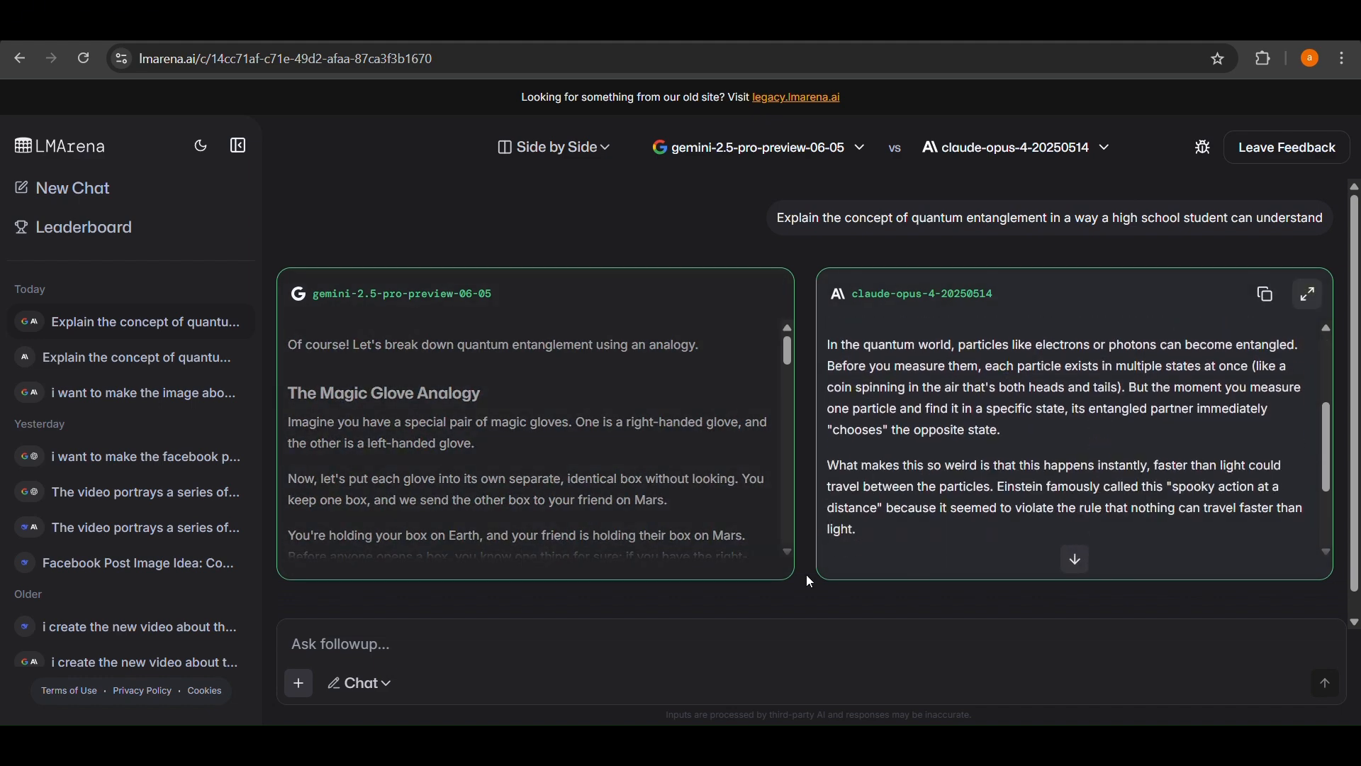
scroll(649, 458, down, 5)
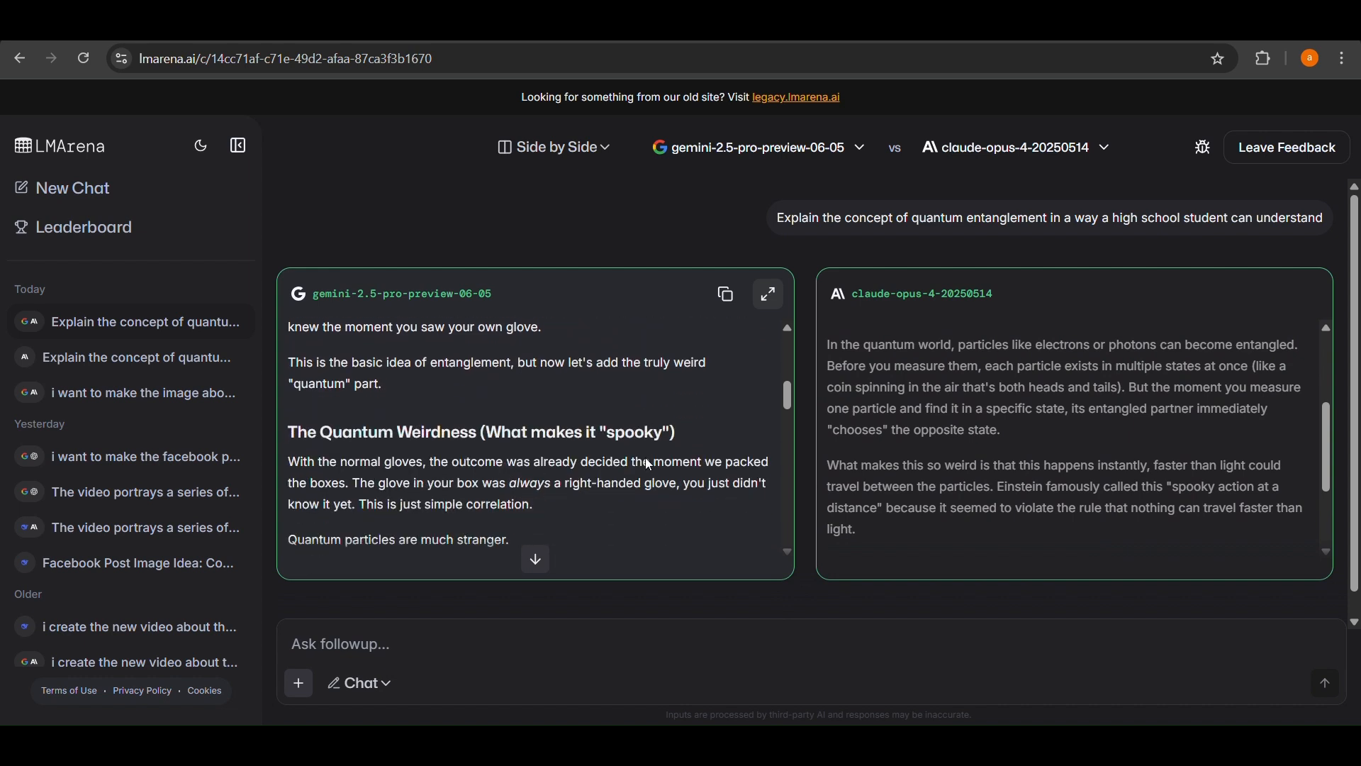
scroll(645, 460, down, 1)
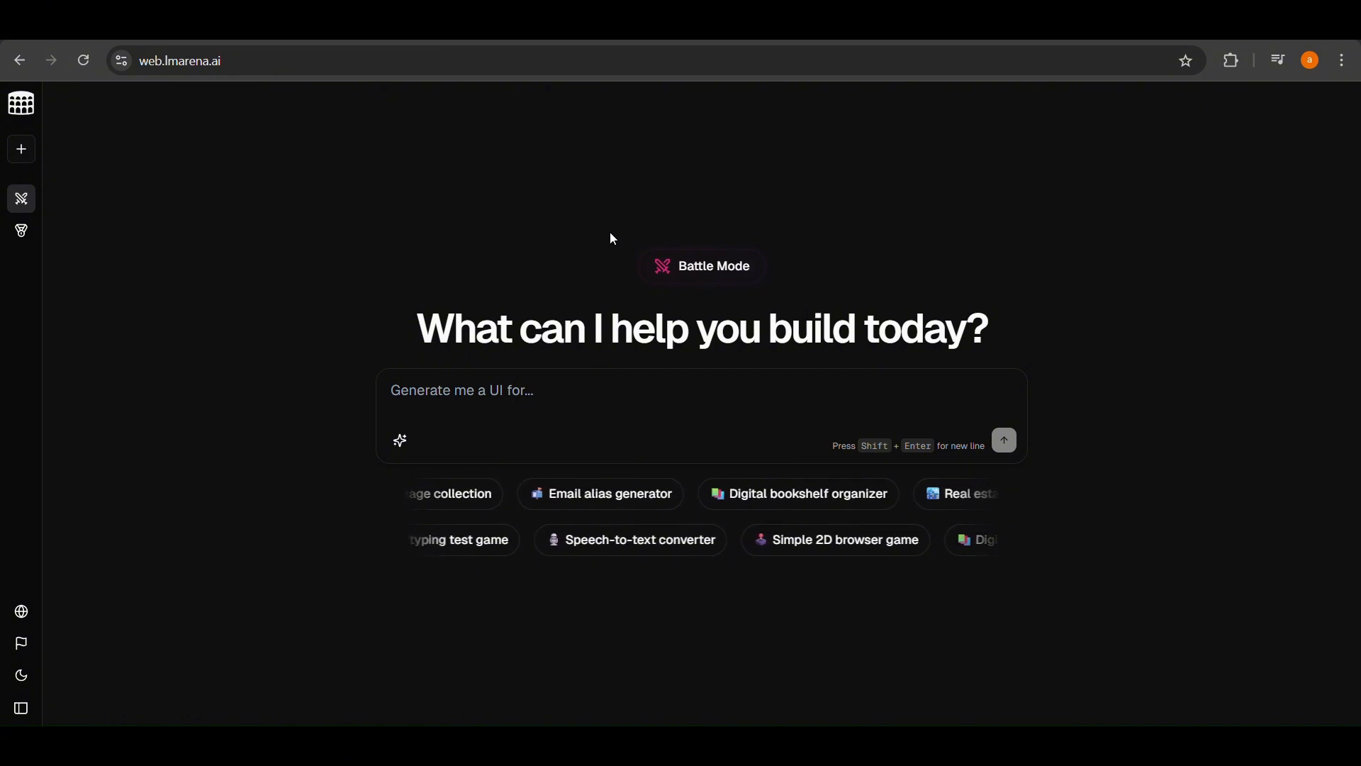
- Submit the UI prompt "like designing an entire threaded discussion forum similar to Reddit or Discord, complete with uploading and downloading features"
mouse_move(711, 273)
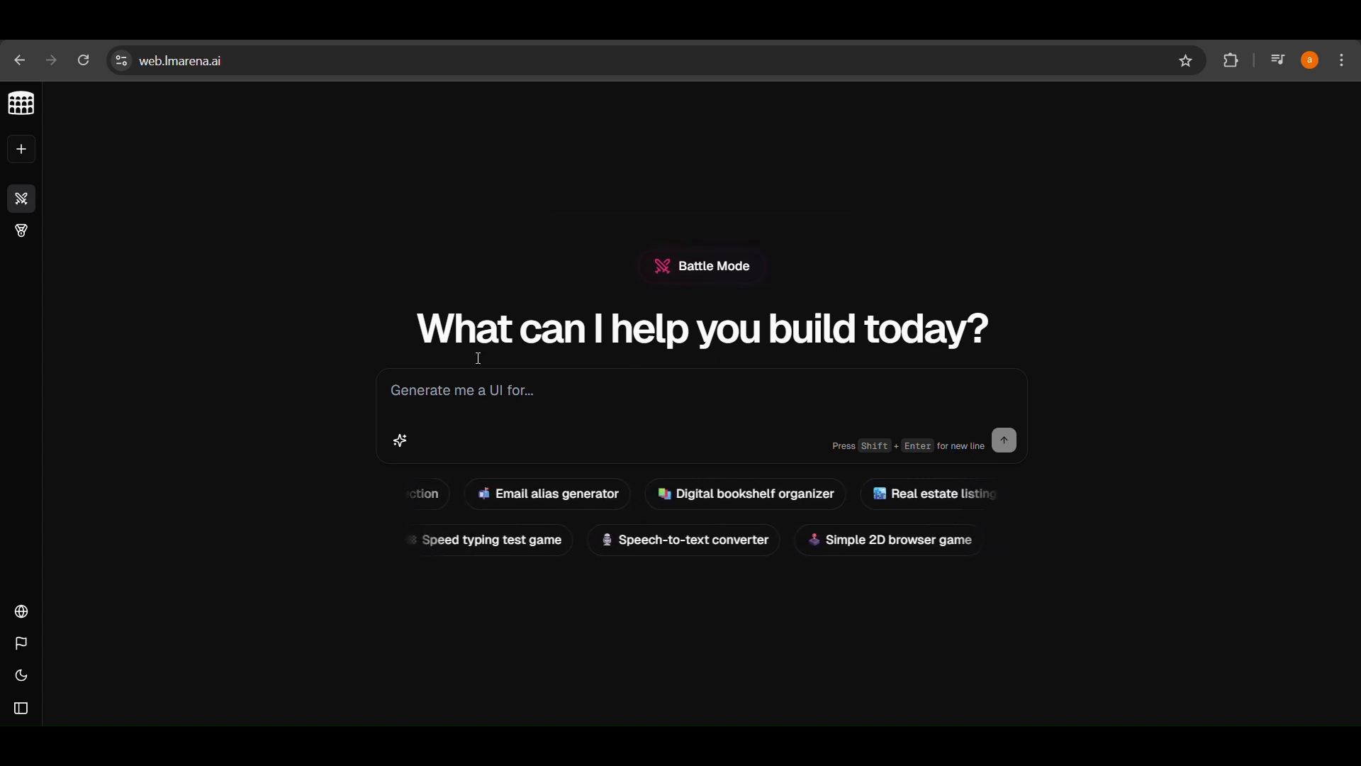
click(480, 396)
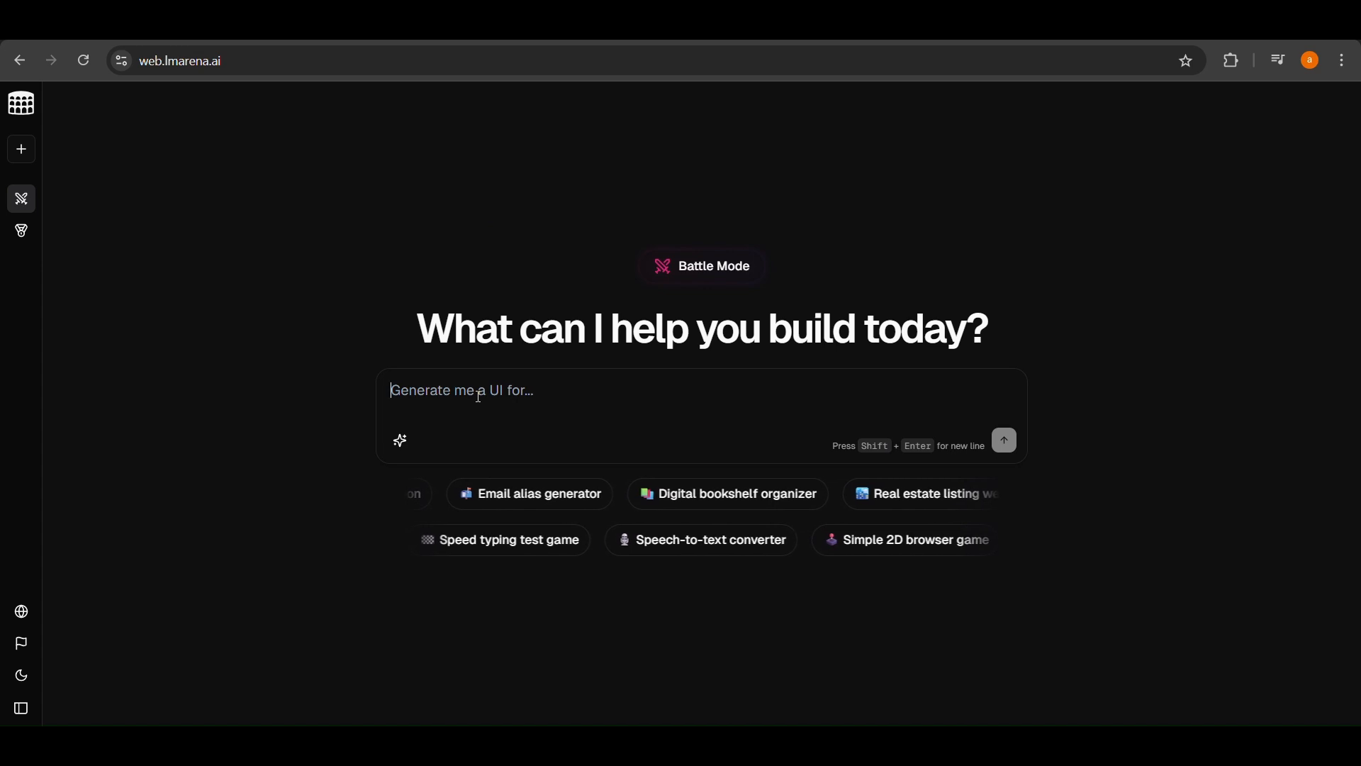
text(like designing an entire threaded discussion forum similar to Reddit or Discord, complete with uploading and downloading features)
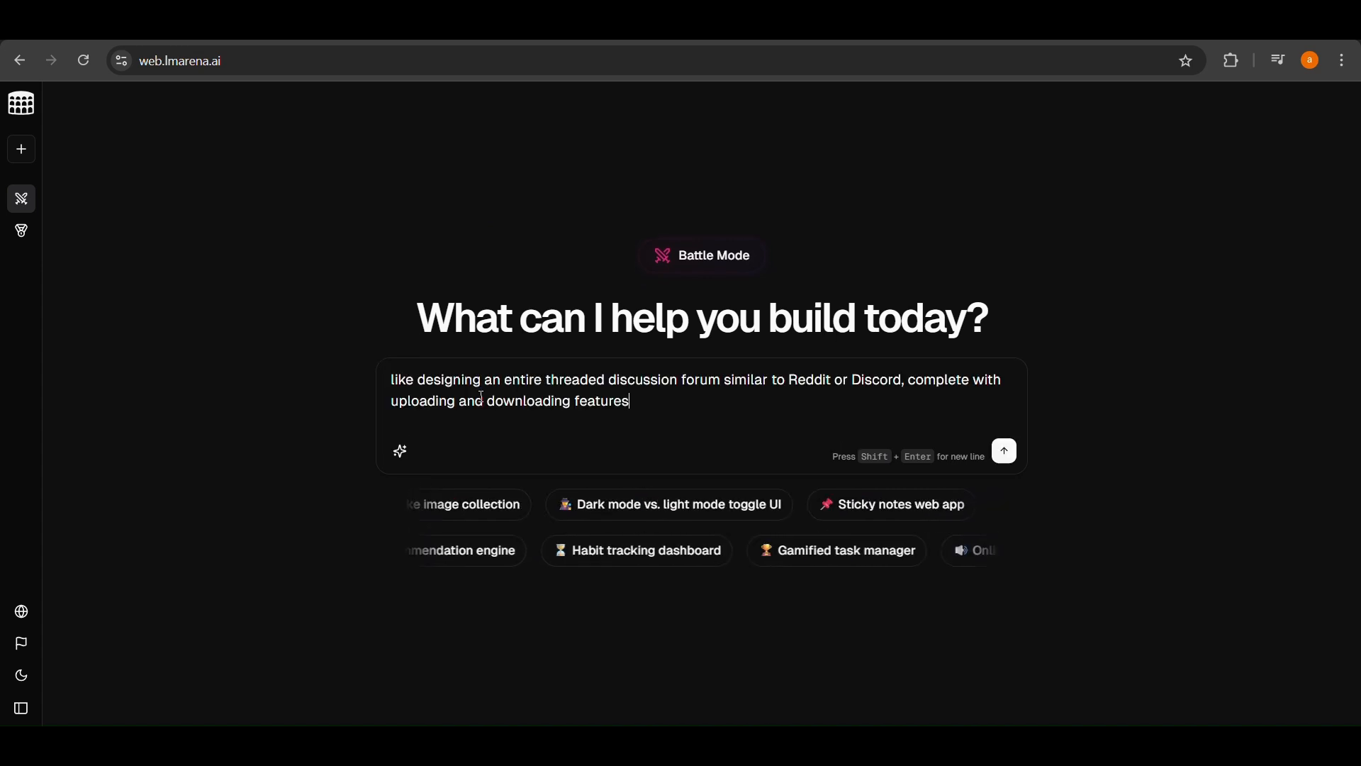
click(1003, 452)
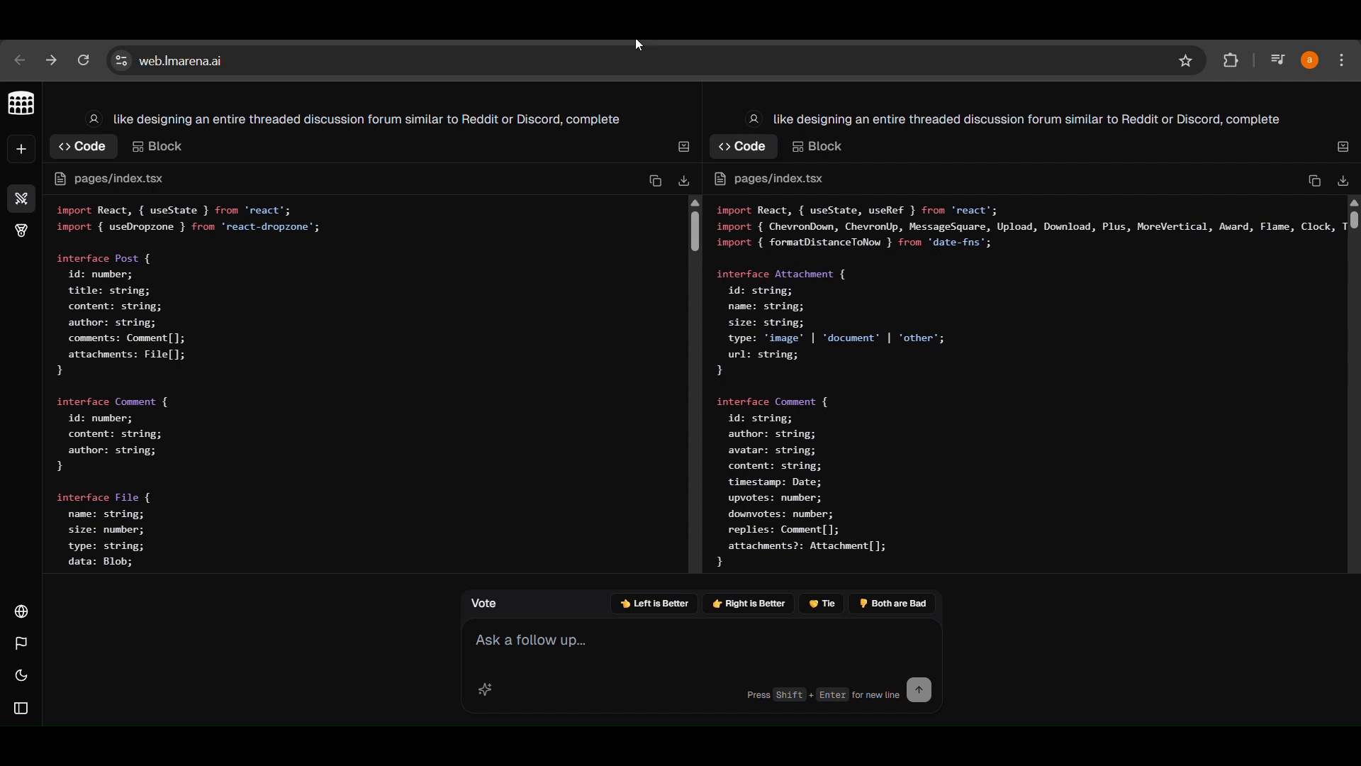
- Examine the generated pages/index.tsx code of both competing discussion forum versions
scroll(431, 315, down, 10)
scroll(950, 319, down, 10)
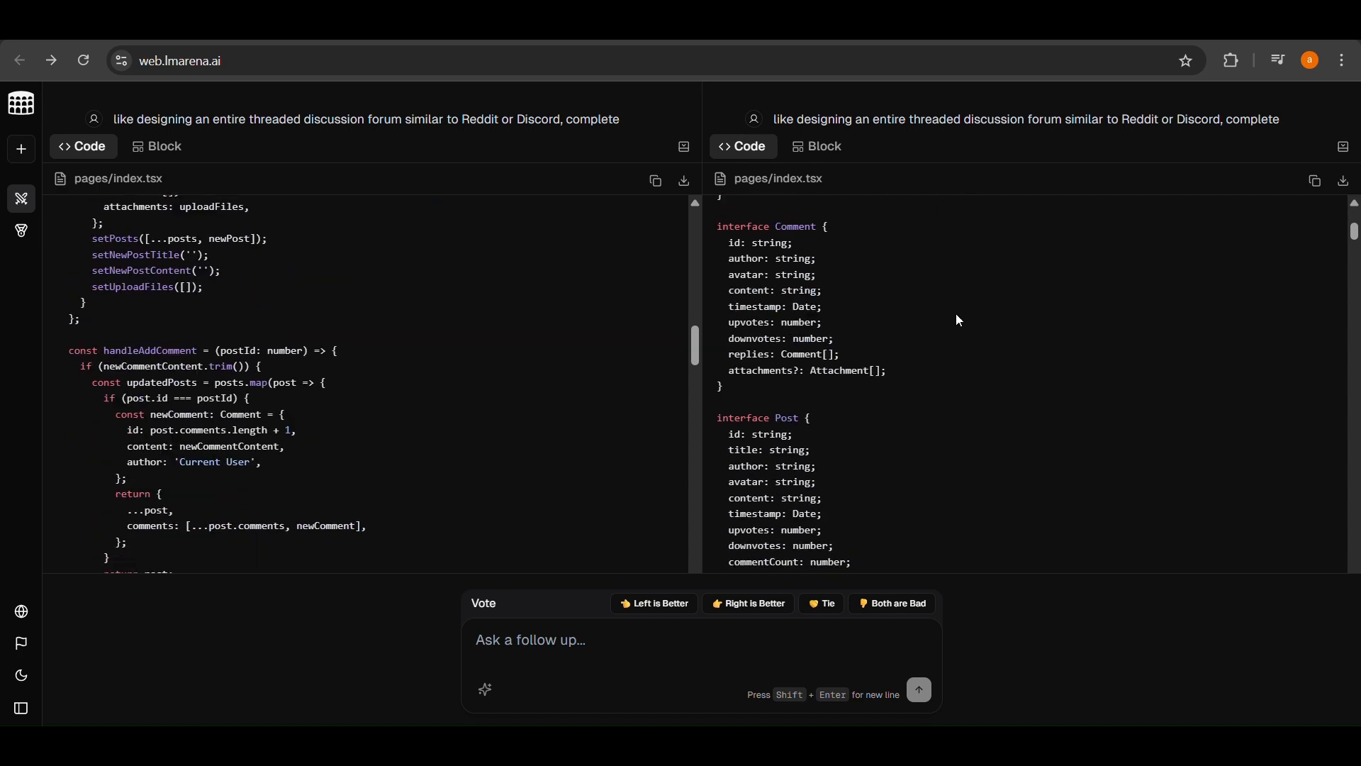
scroll(946, 325, down, 10)
scroll(354, 383, down, 10)
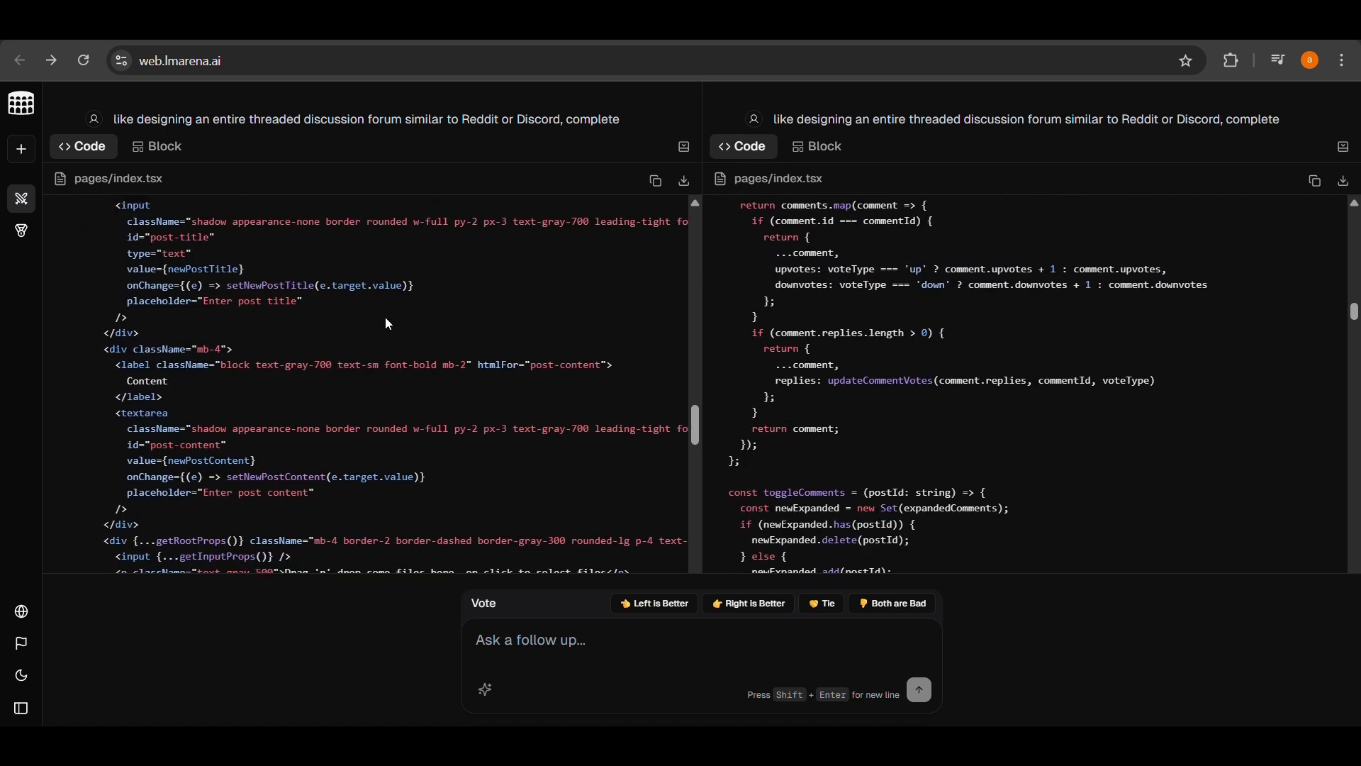
scroll(1005, 314, down, 5)
scroll(949, 305, down, 5)
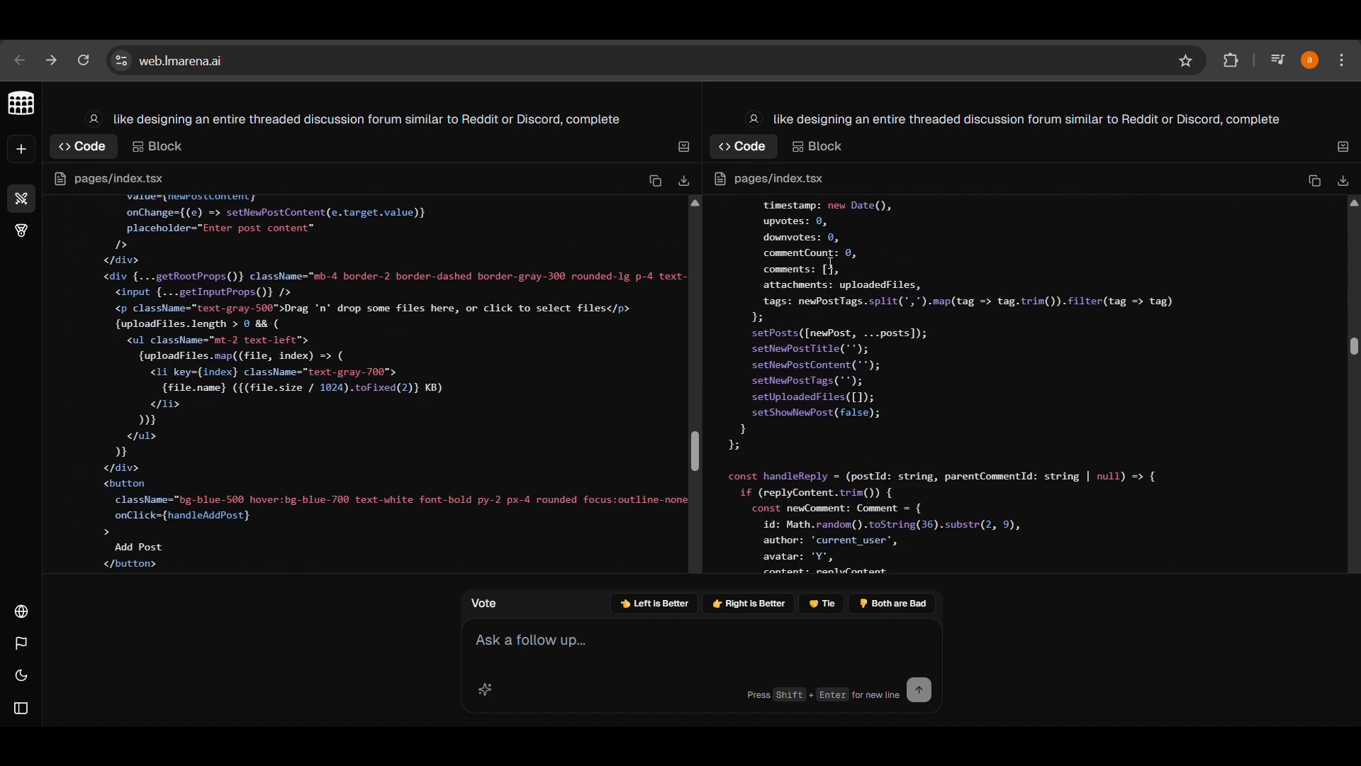
- Show the rendered preview of both generated discussion forums in place of their code
click(151, 146)
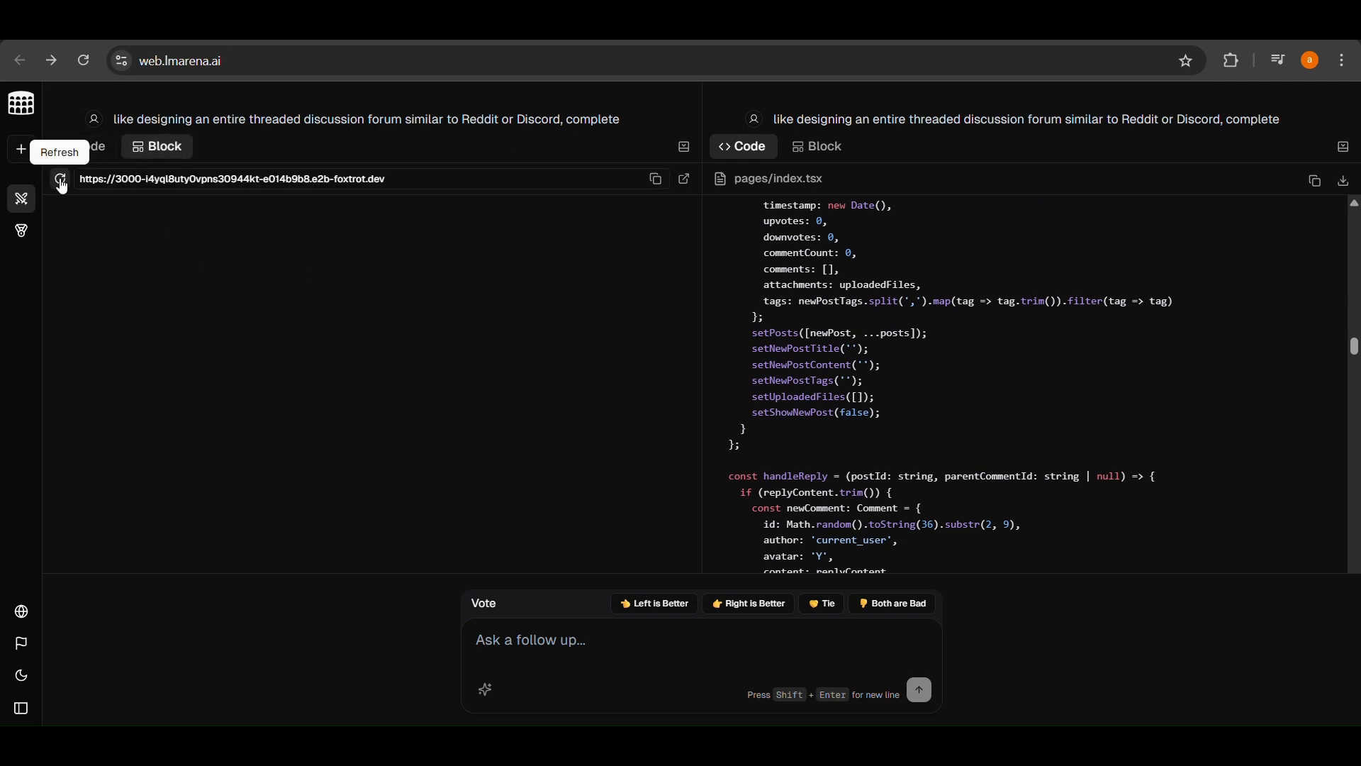
click(816, 148)
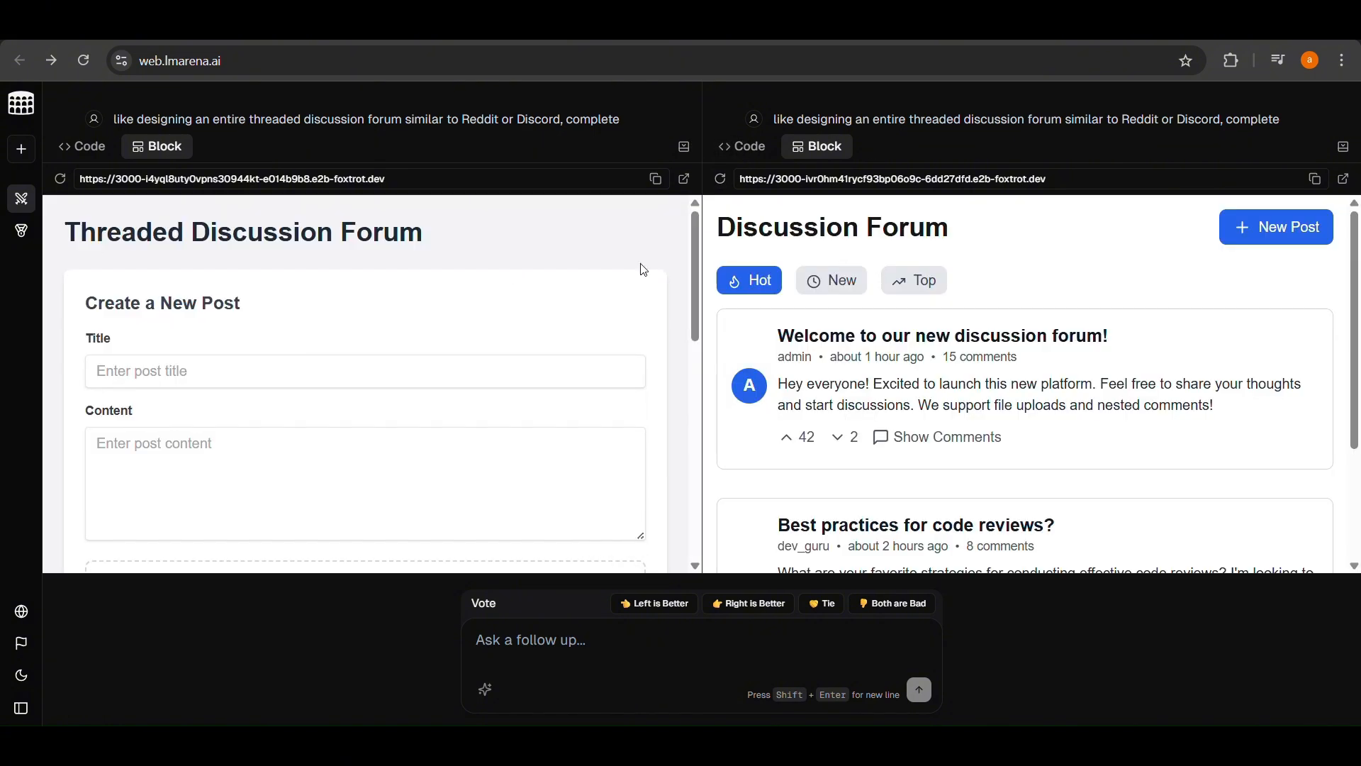
- Examine the post form and the rest of the page in the Threaded Discussion Forum preview
scroll(894, 255, down, 3)
scroll(879, 353, up, 3)
scroll(338, 347, down, 5)
scroll(367, 322, up, 5)
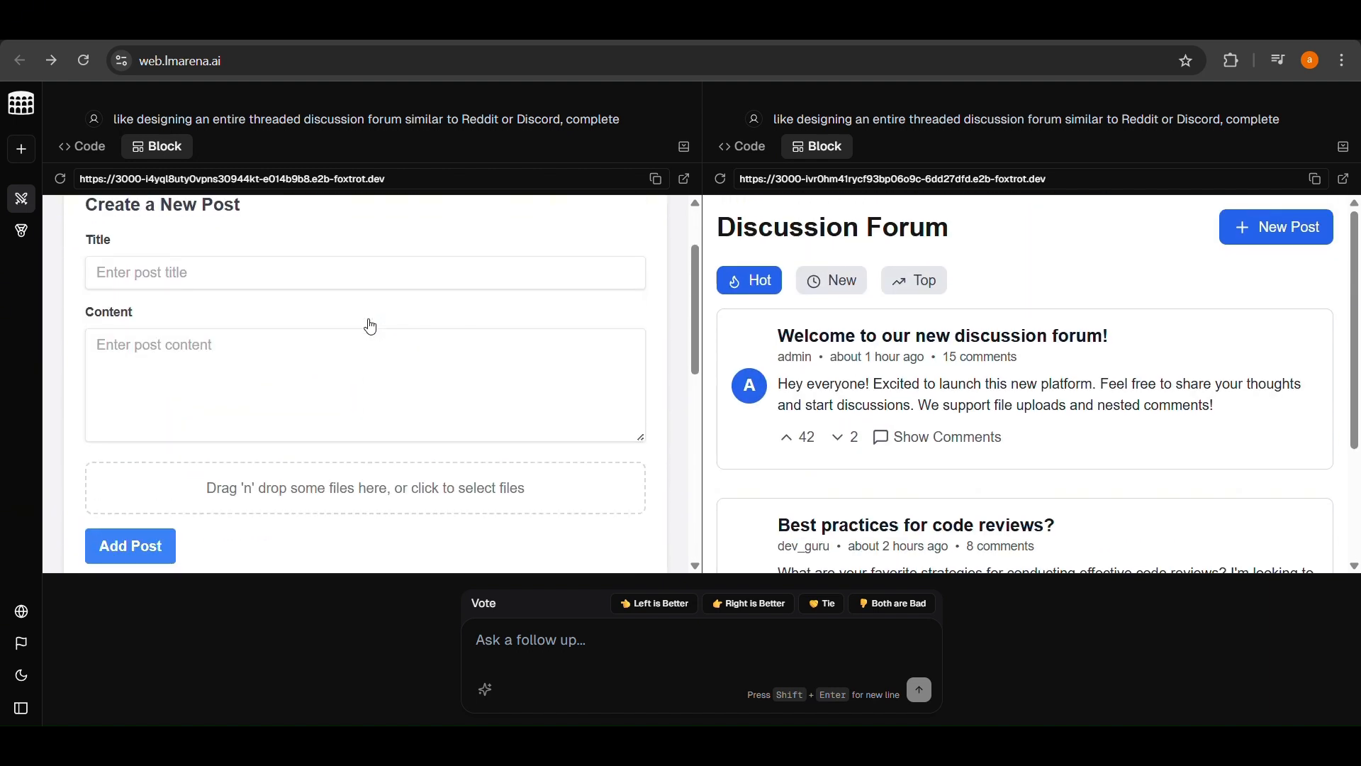
- Open the new post form in the Discussion Forum preview and look through the page
click(1276, 226)
scroll(872, 383, down, 7)
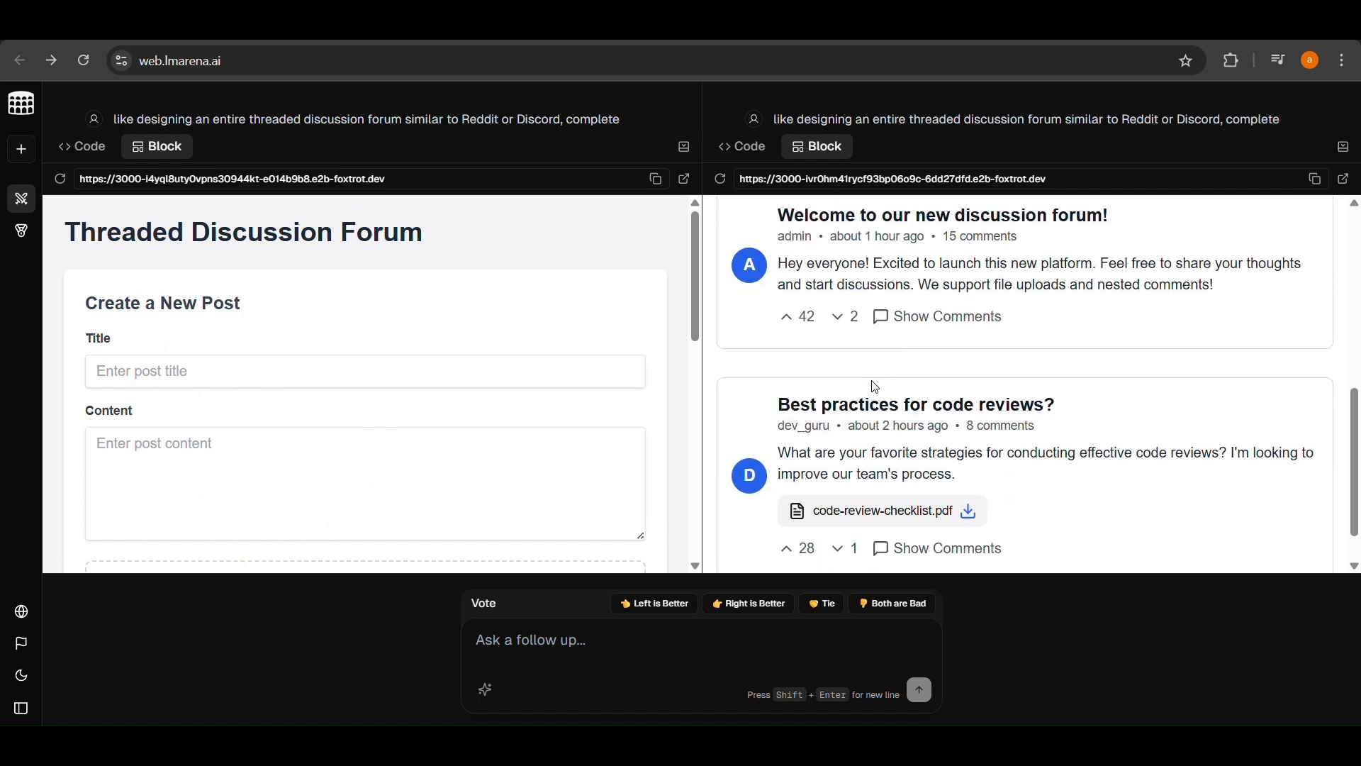
scroll(872, 383, up, 7)
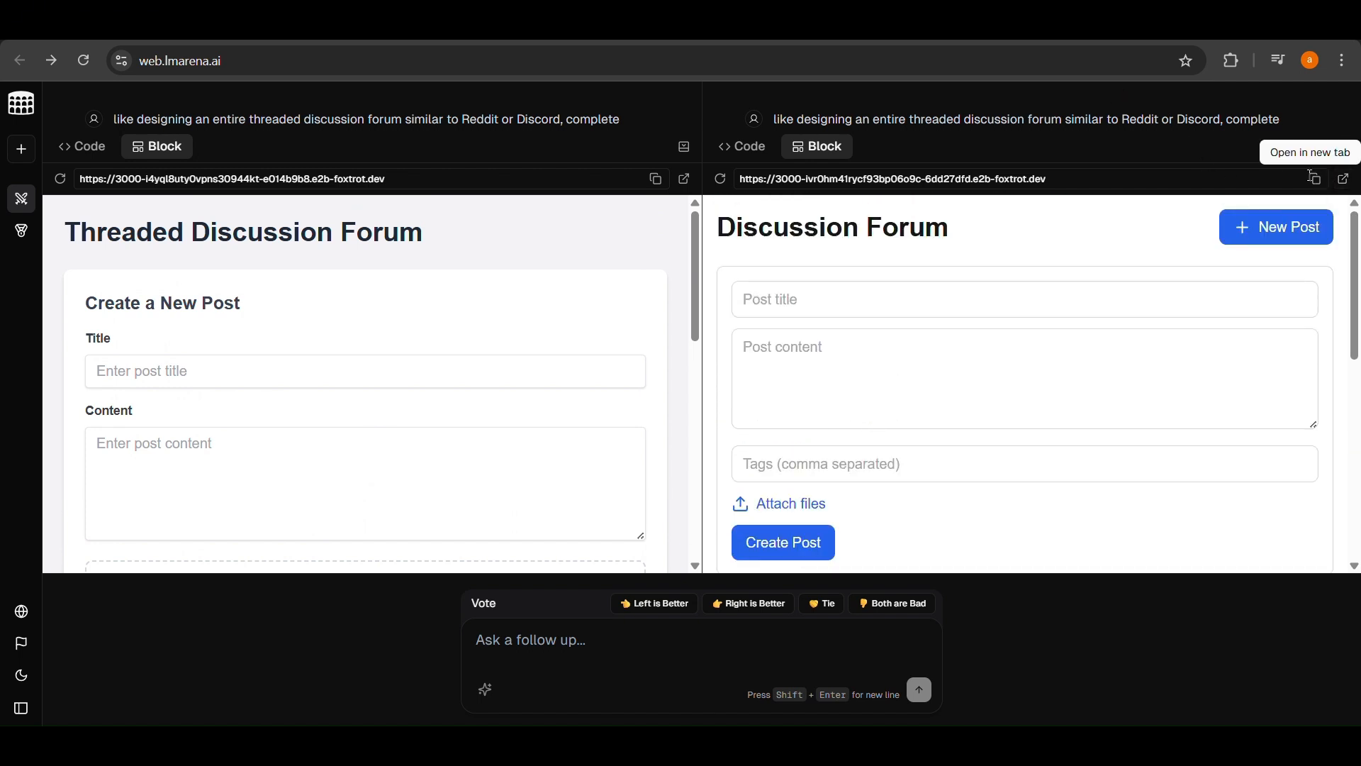
- Display the pages/index.tsx code of both forum versions and compare their interface definitions
click(778, 148)
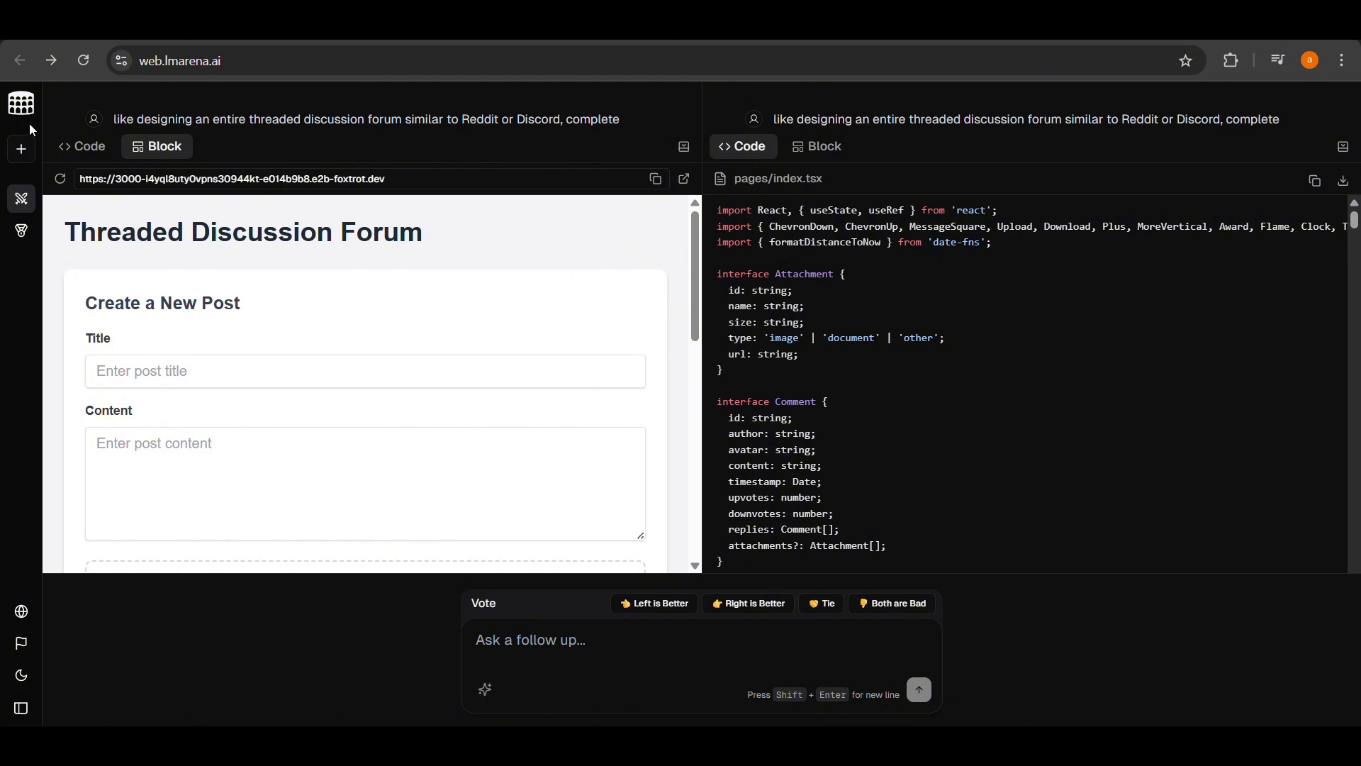
click(84, 147)
scroll(779, 319, down, 4)
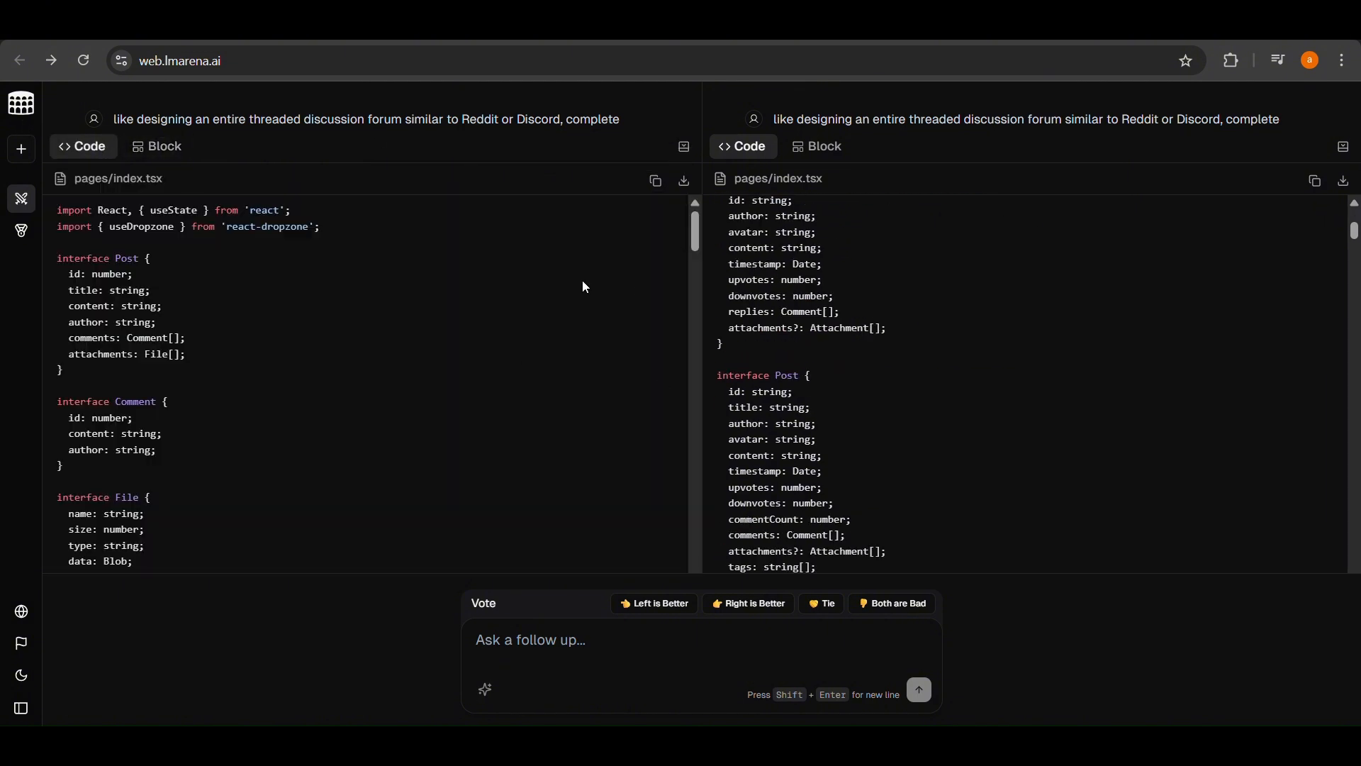
- Return both forum versions to their rendered previews and reload each one
click(159, 147)
click(848, 149)
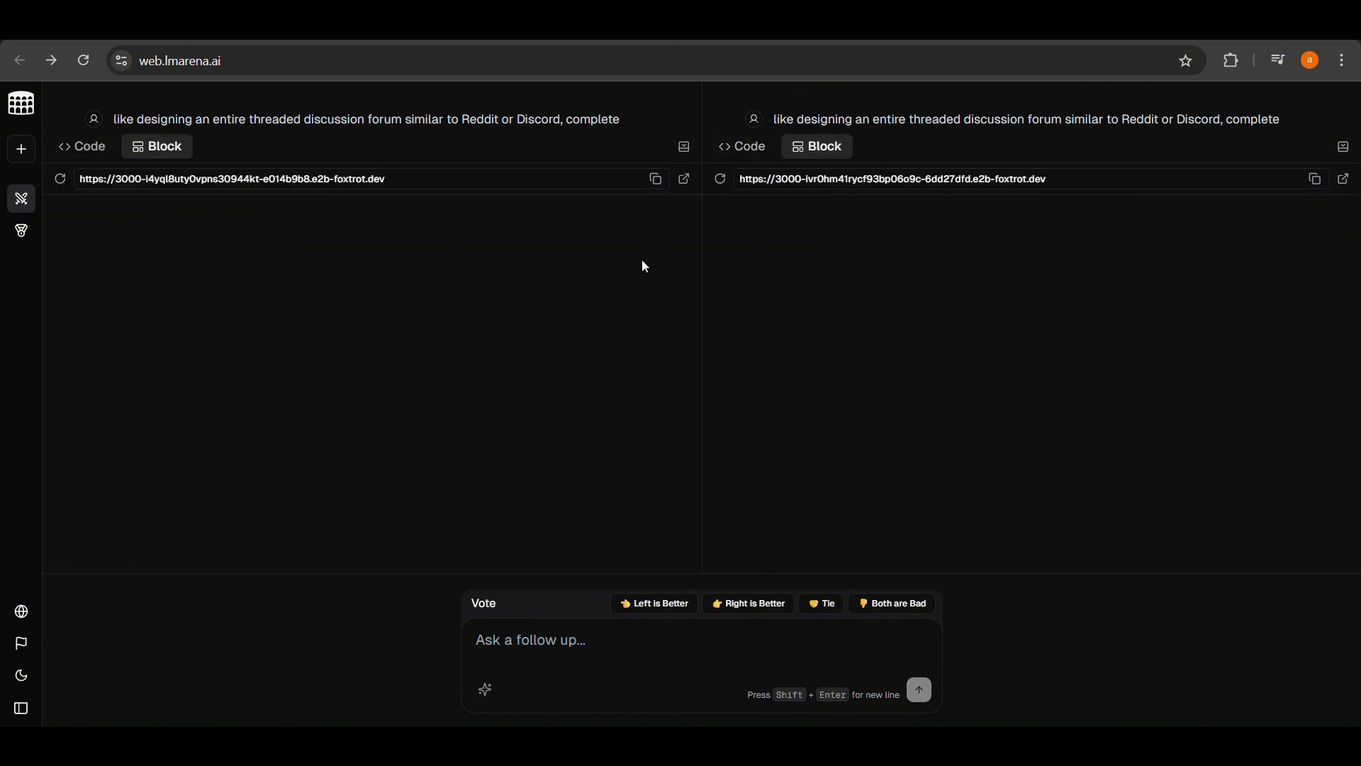
click(717, 181)
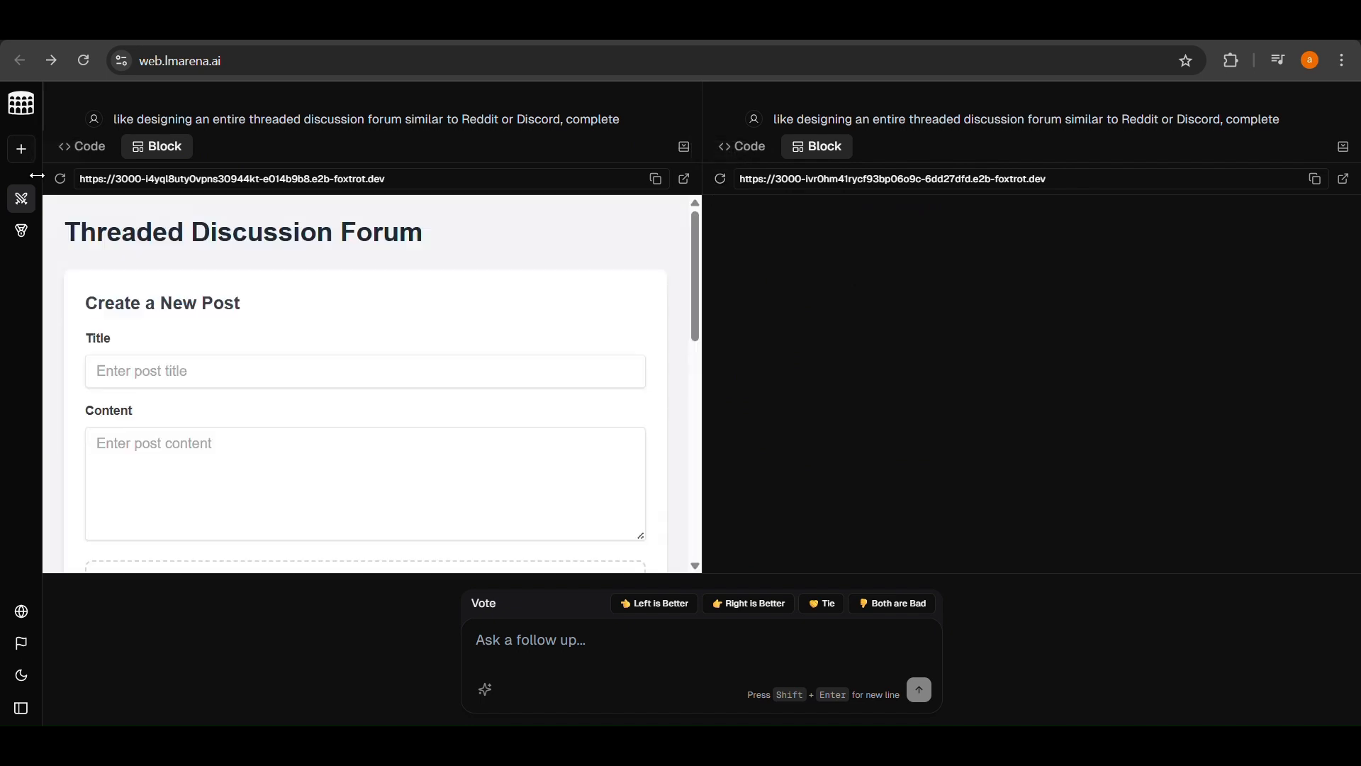
click(59, 179)
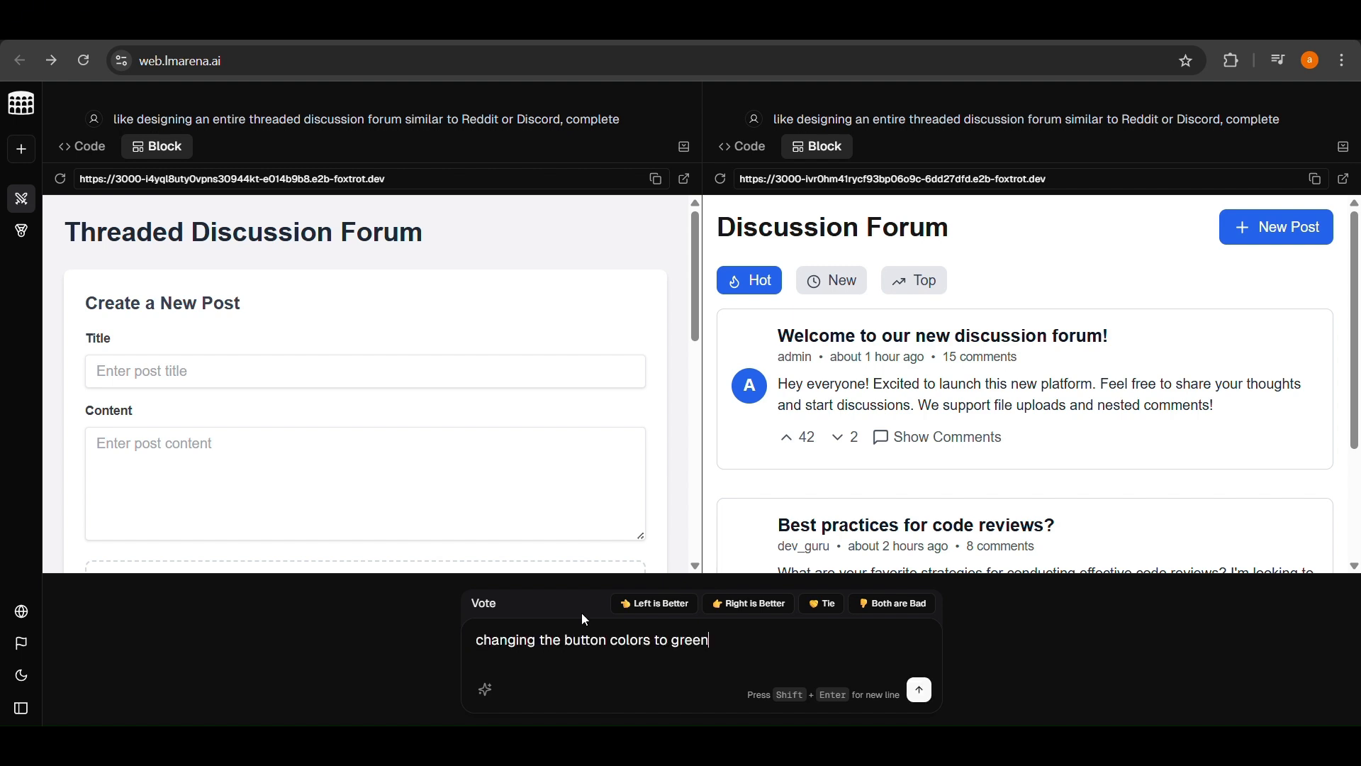
- Submit the follow-up prompt "changing the button colors to green" to both forum versions
key(Return)
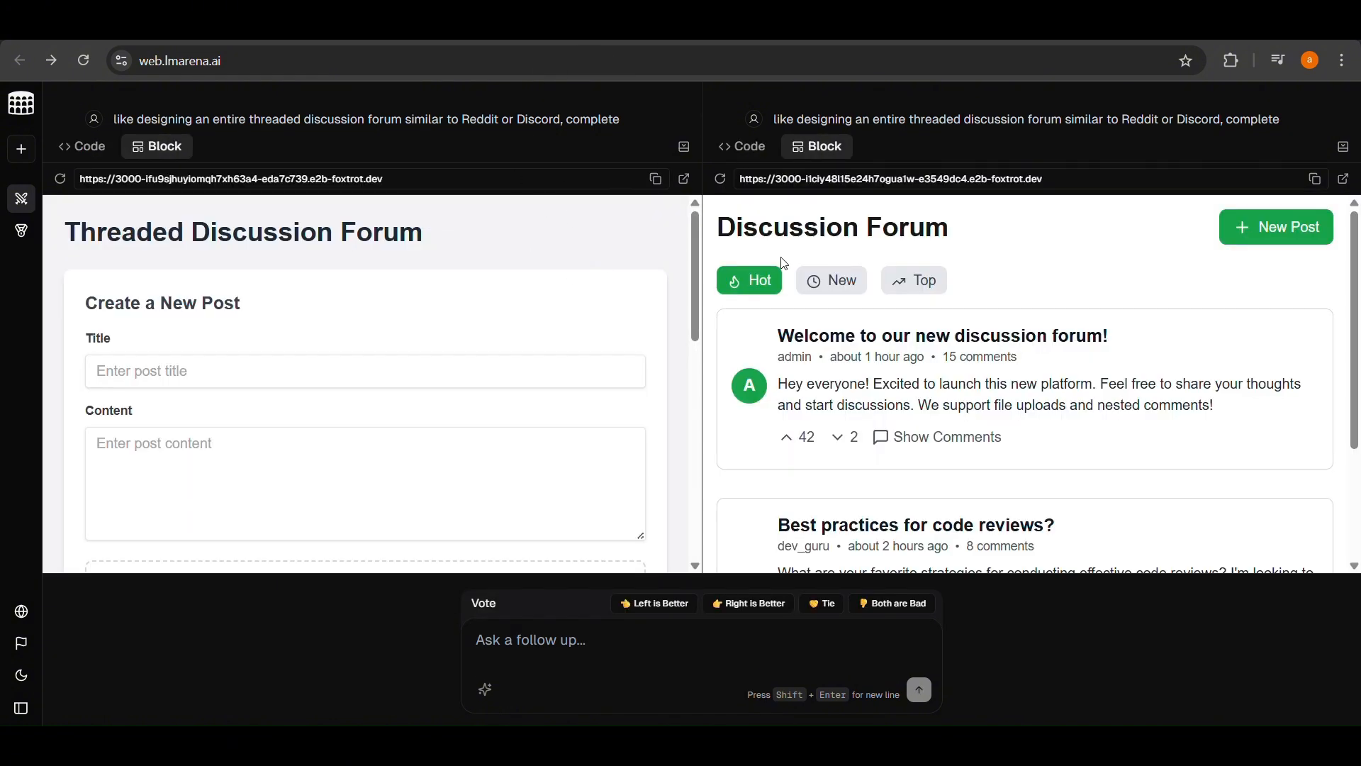
- Check the button colors in both revised forums and try the New and Top sorting in the Discussion Forum
scroll(392, 347, down, 8)
scroll(383, 333, up, 8)
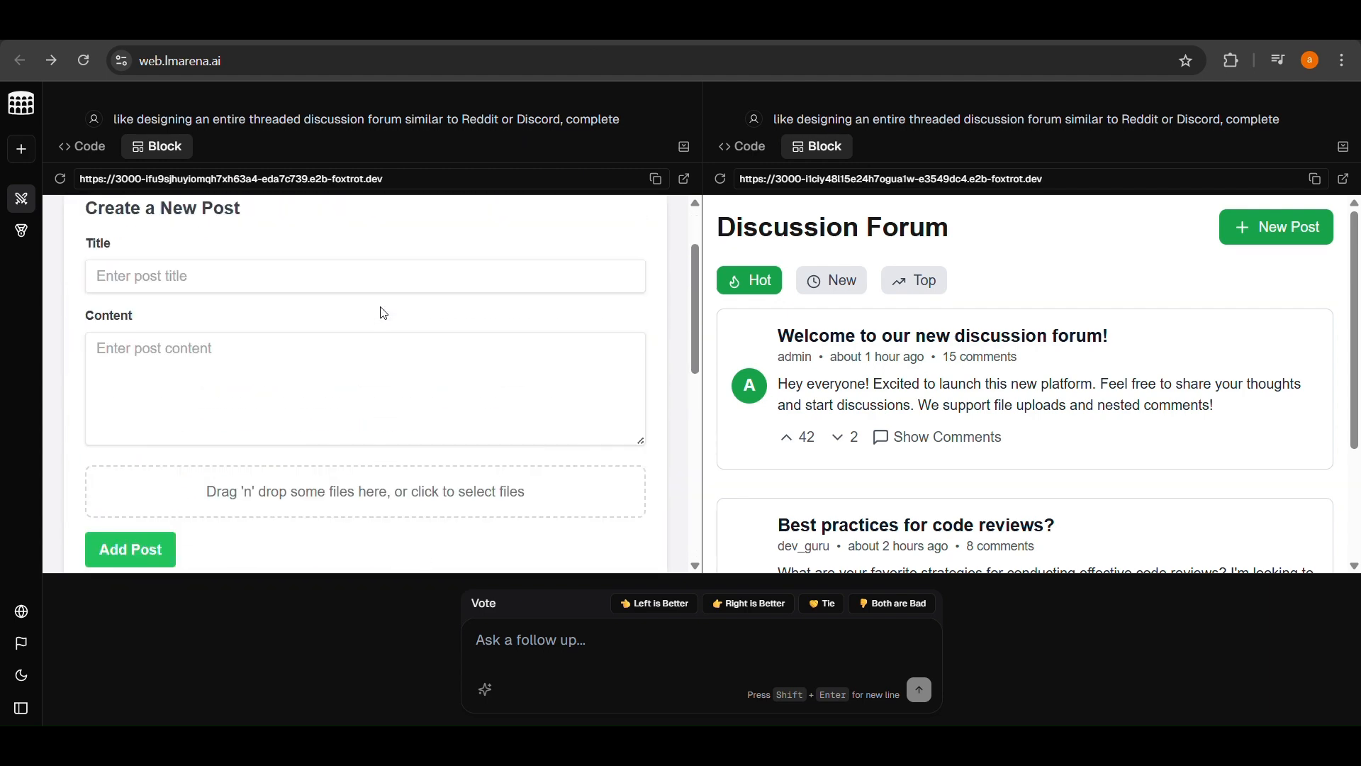
scroll(976, 344, down, 3)
scroll(977, 341, up, 3)
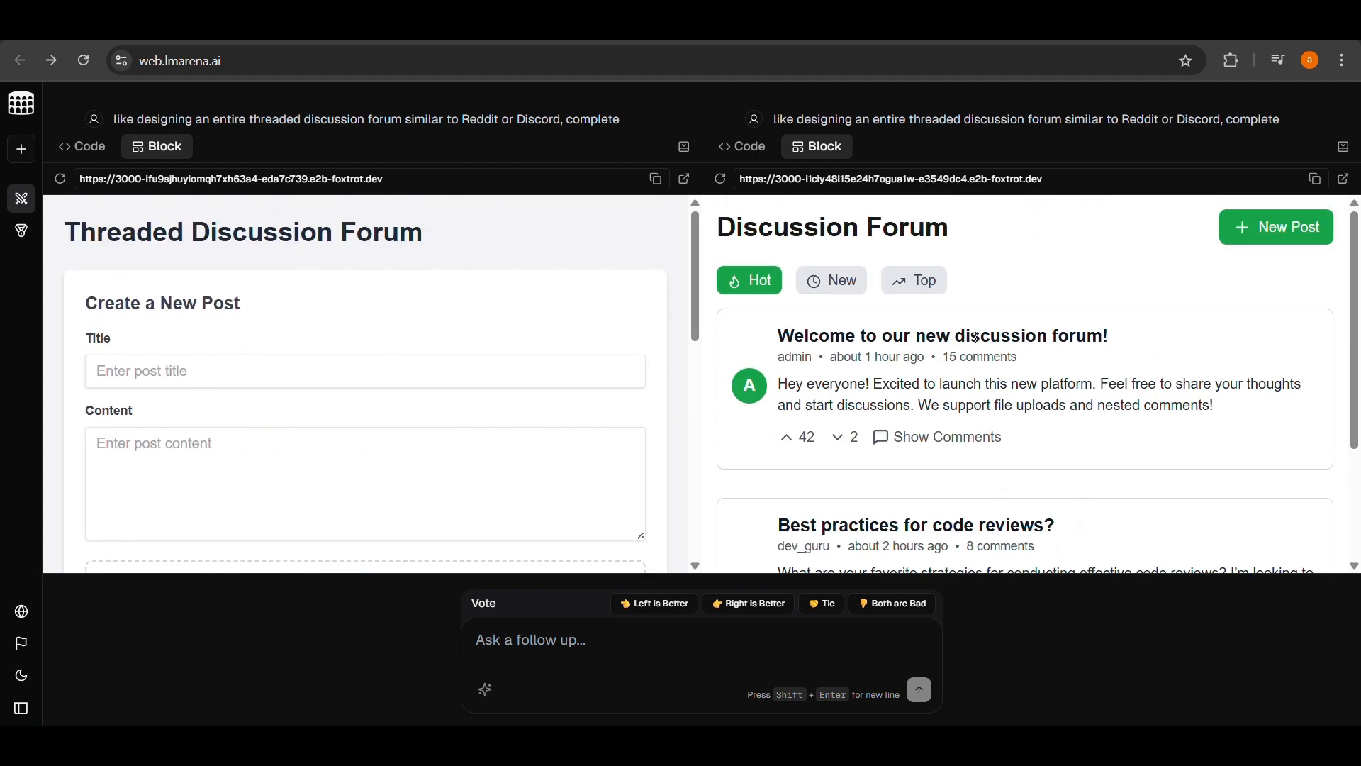
click(842, 280)
click(916, 283)
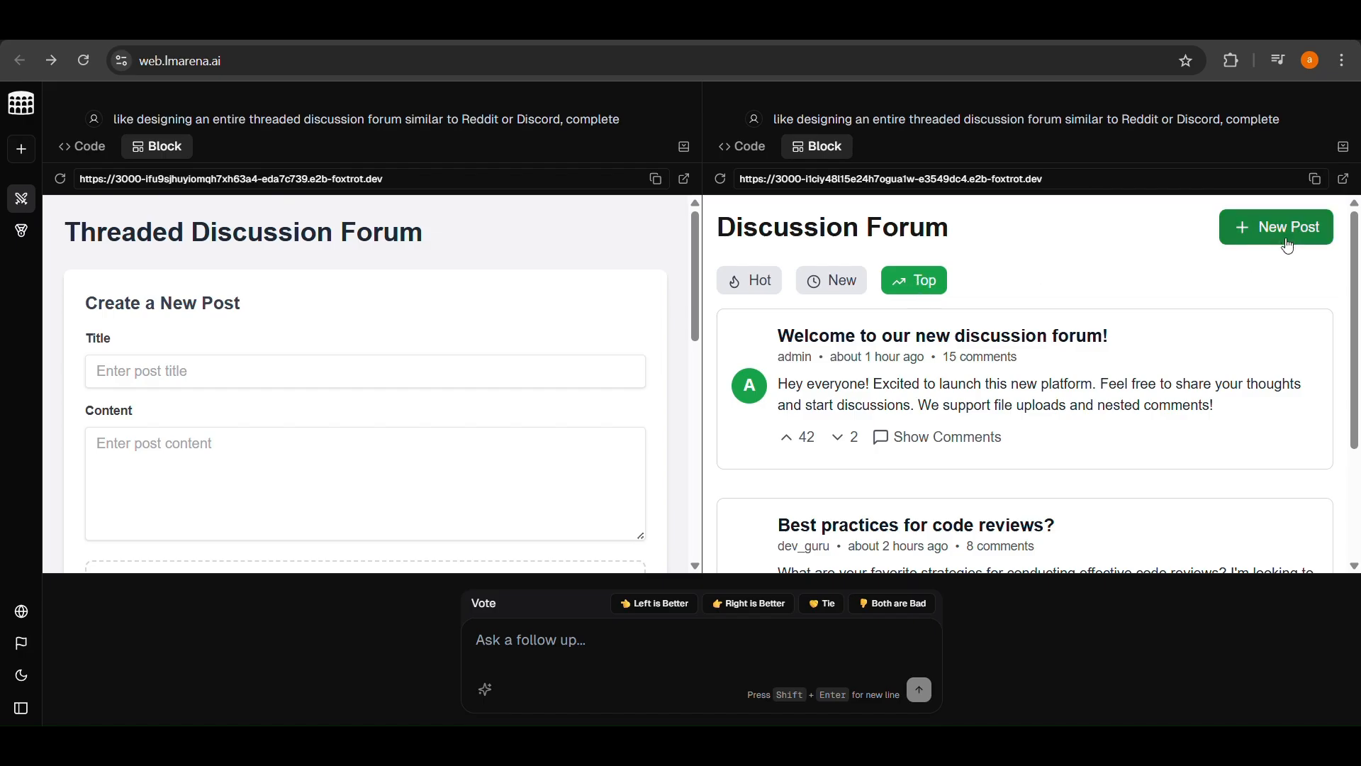